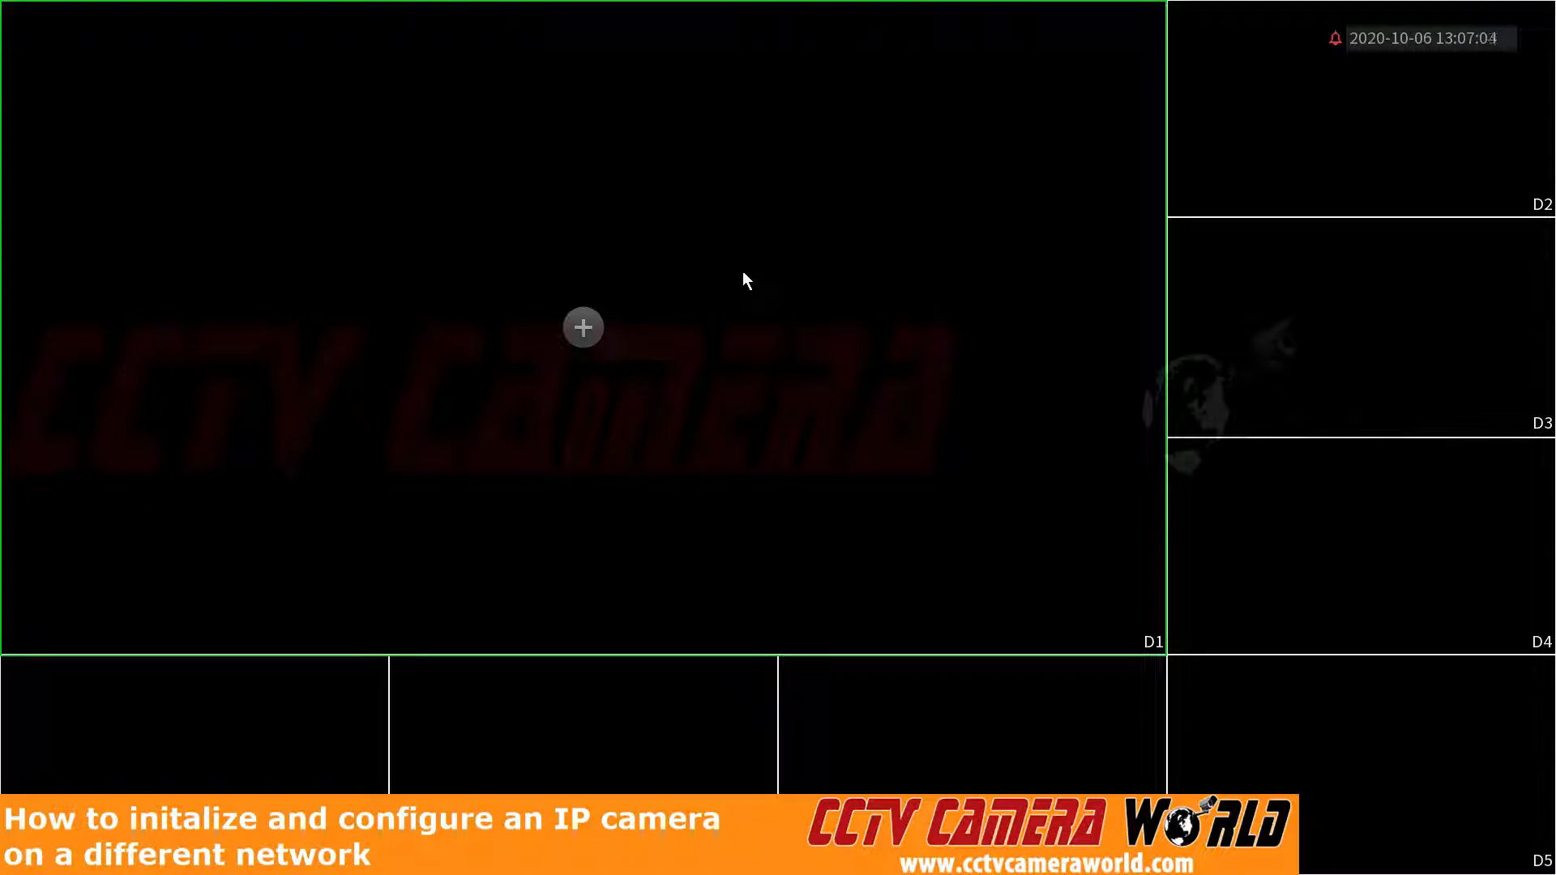
Step: Open the recorder's main menu and log in to the admin account with the unlock pattern
right_click(743, 272)
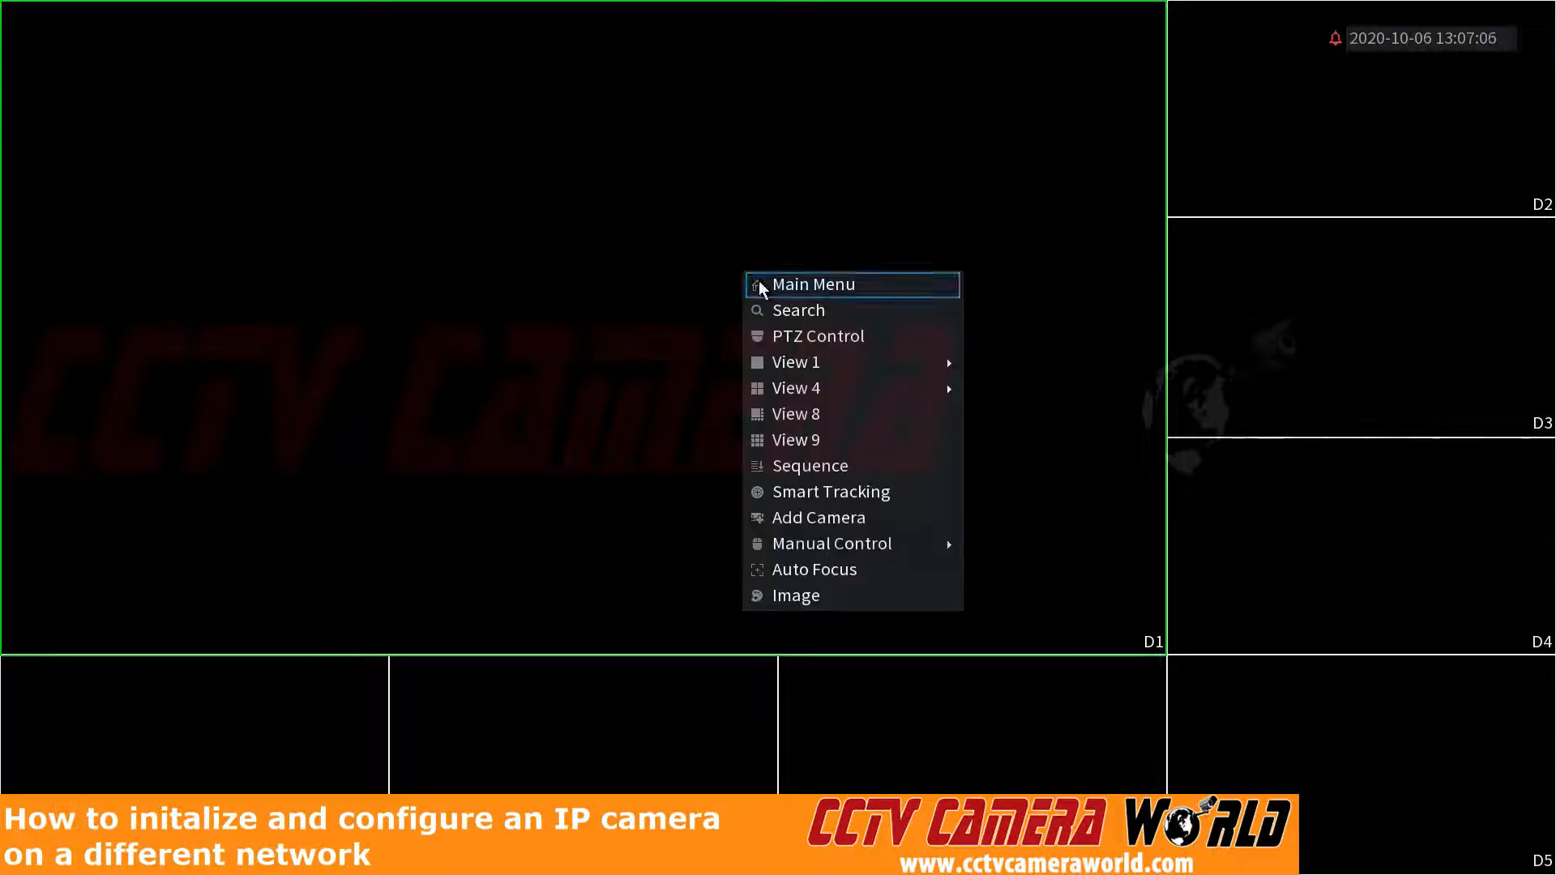
click(760, 284)
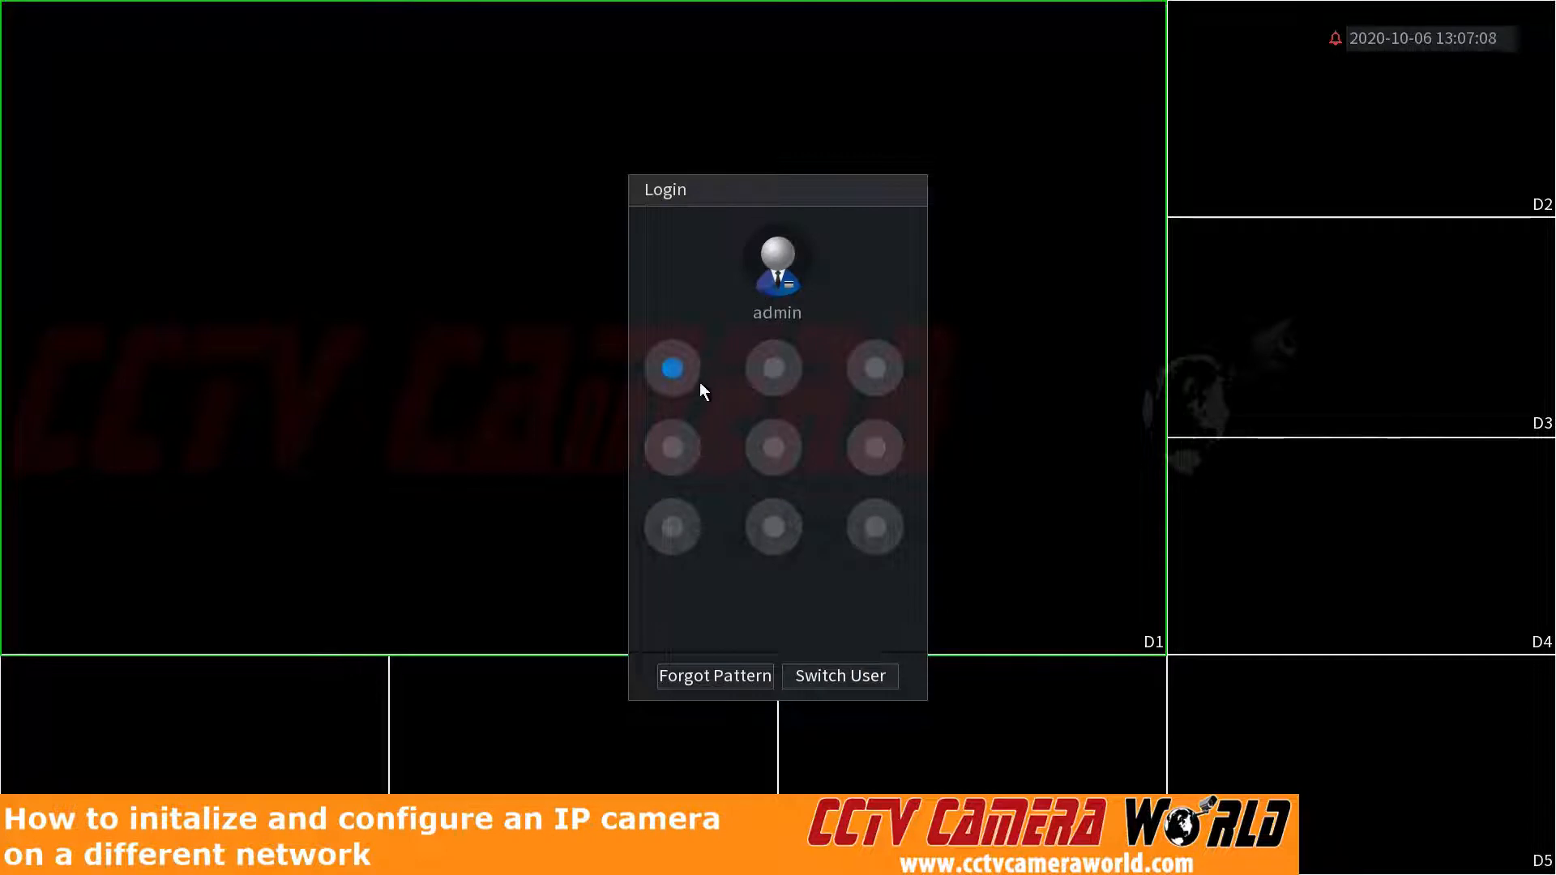
mouse_move(683, 378)
mouse_down()
mouse_move(870, 383)
mouse_move(853, 492)
mouse_move(781, 527)
mouse_up()
drag(678, 524, 681, 527)
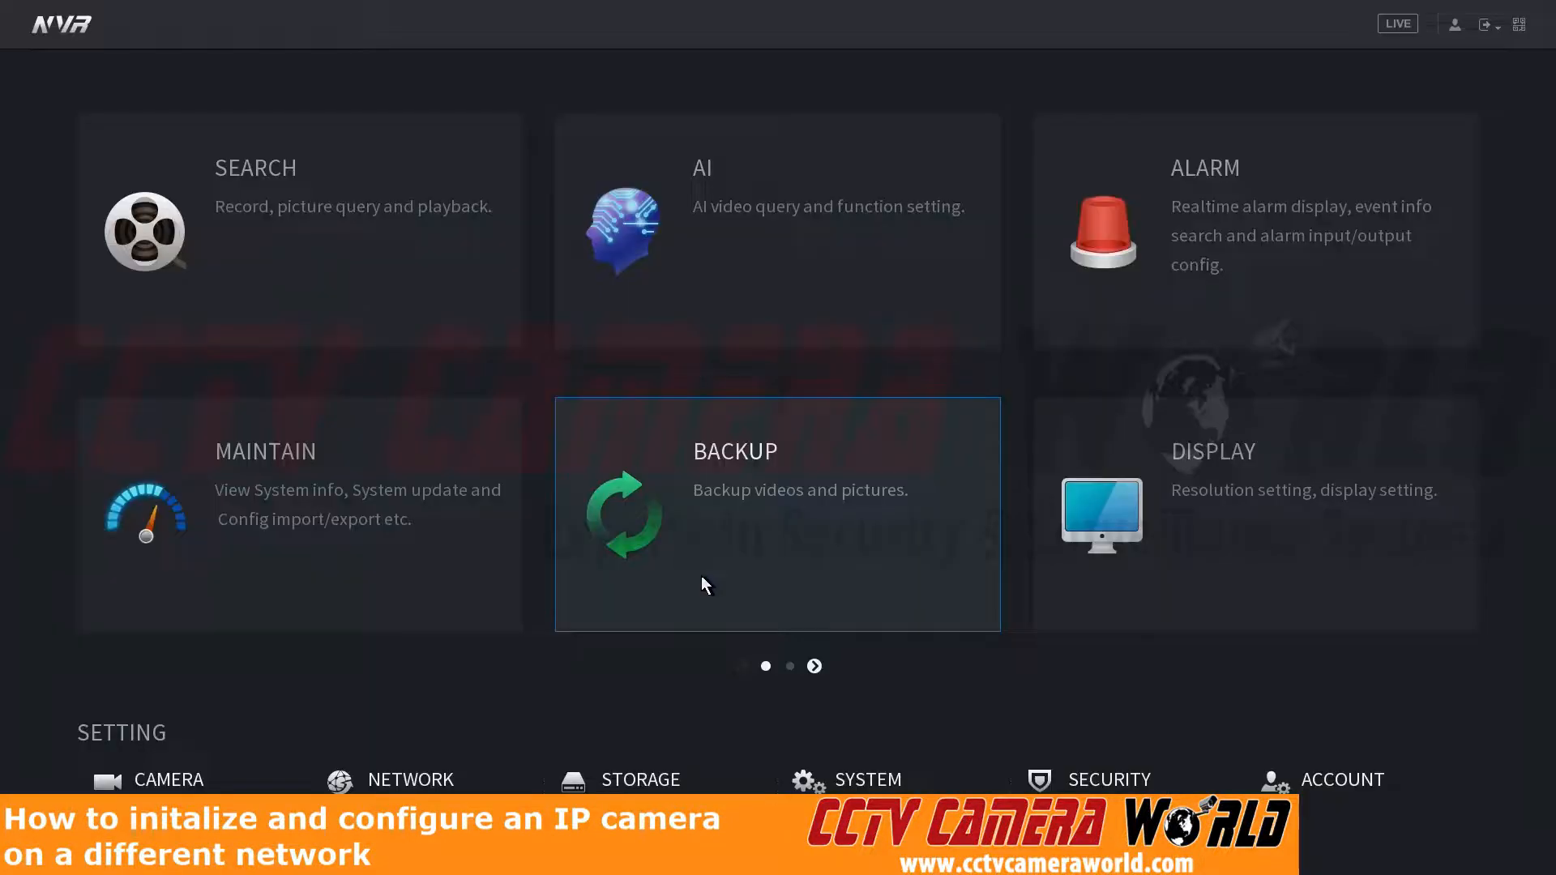
Step: Check the recorder's TCP/IP network settings for its IP address, default gateway and subnet mask, then return to the main menu
click(411, 780)
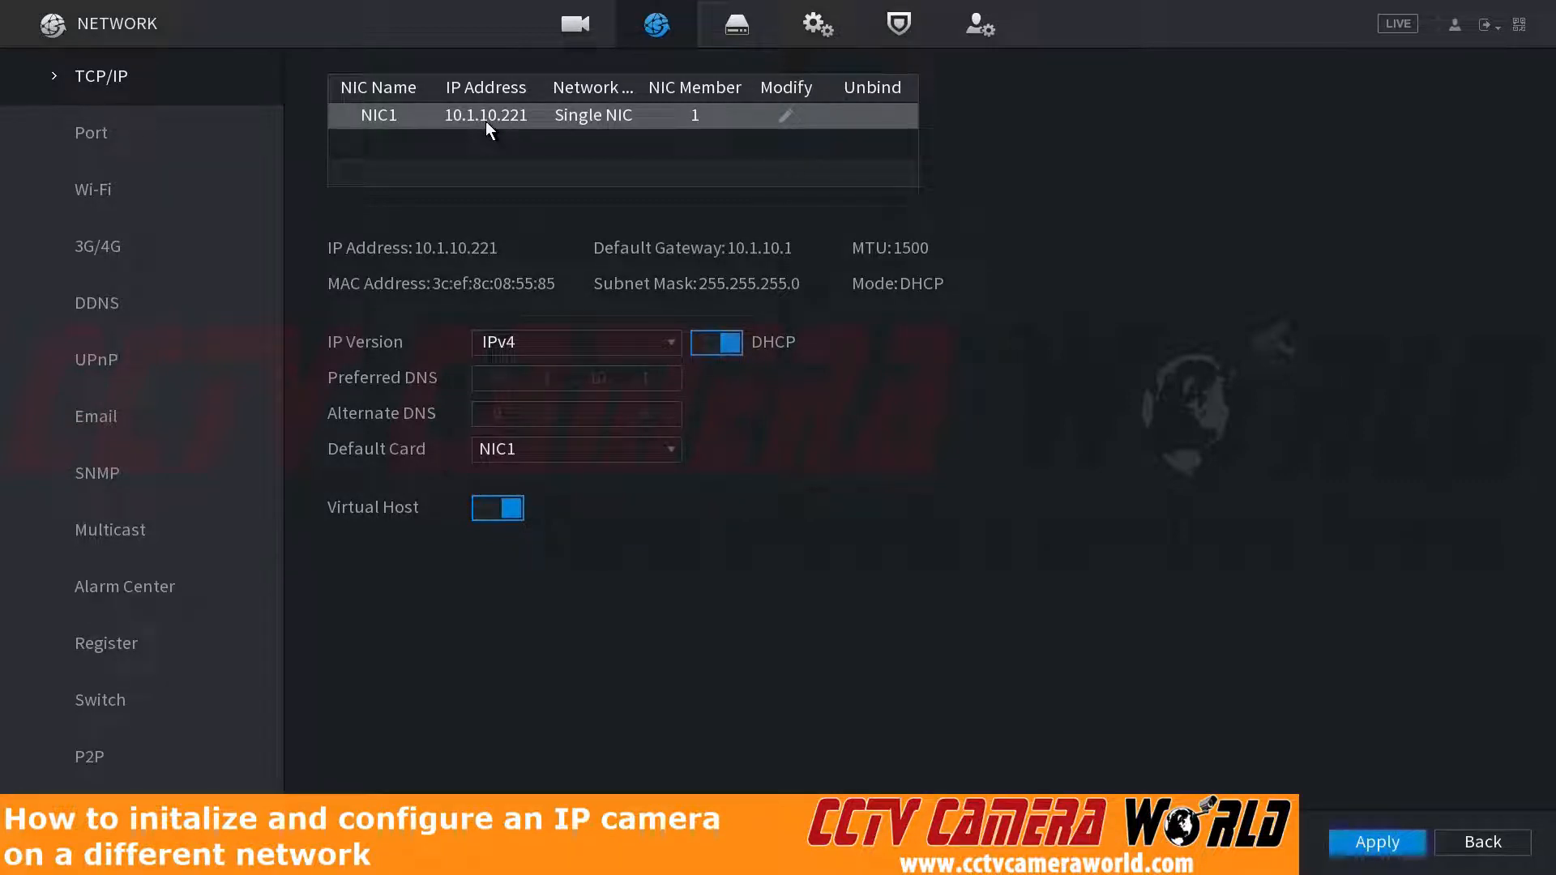
click(1470, 844)
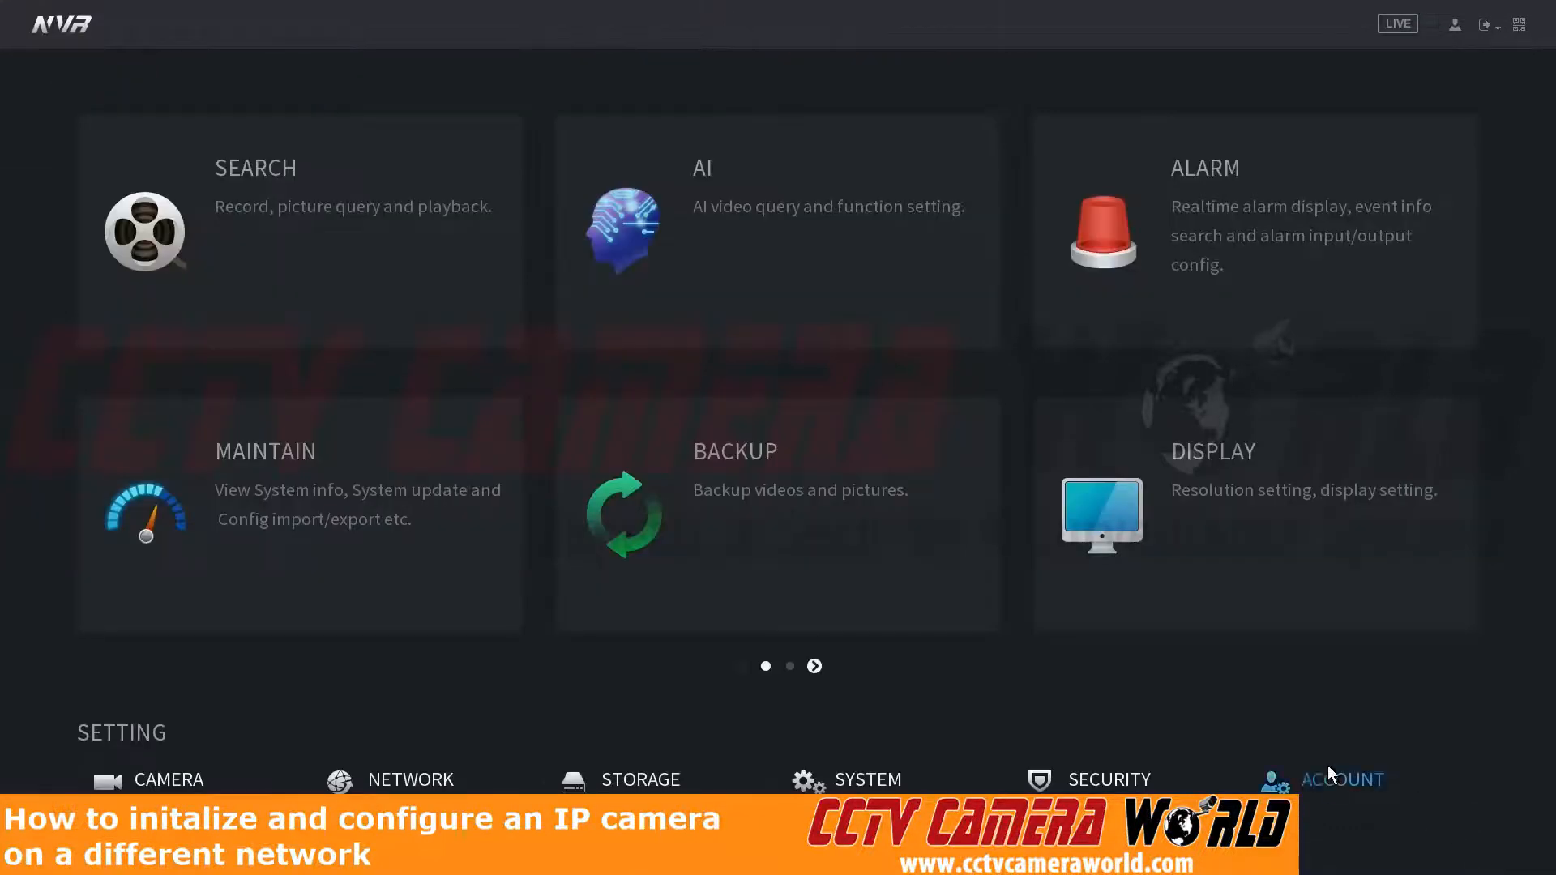
Step: Search for devices in the camera list and start initializing the found IP PTZ camera with the local password and email
click(166, 785)
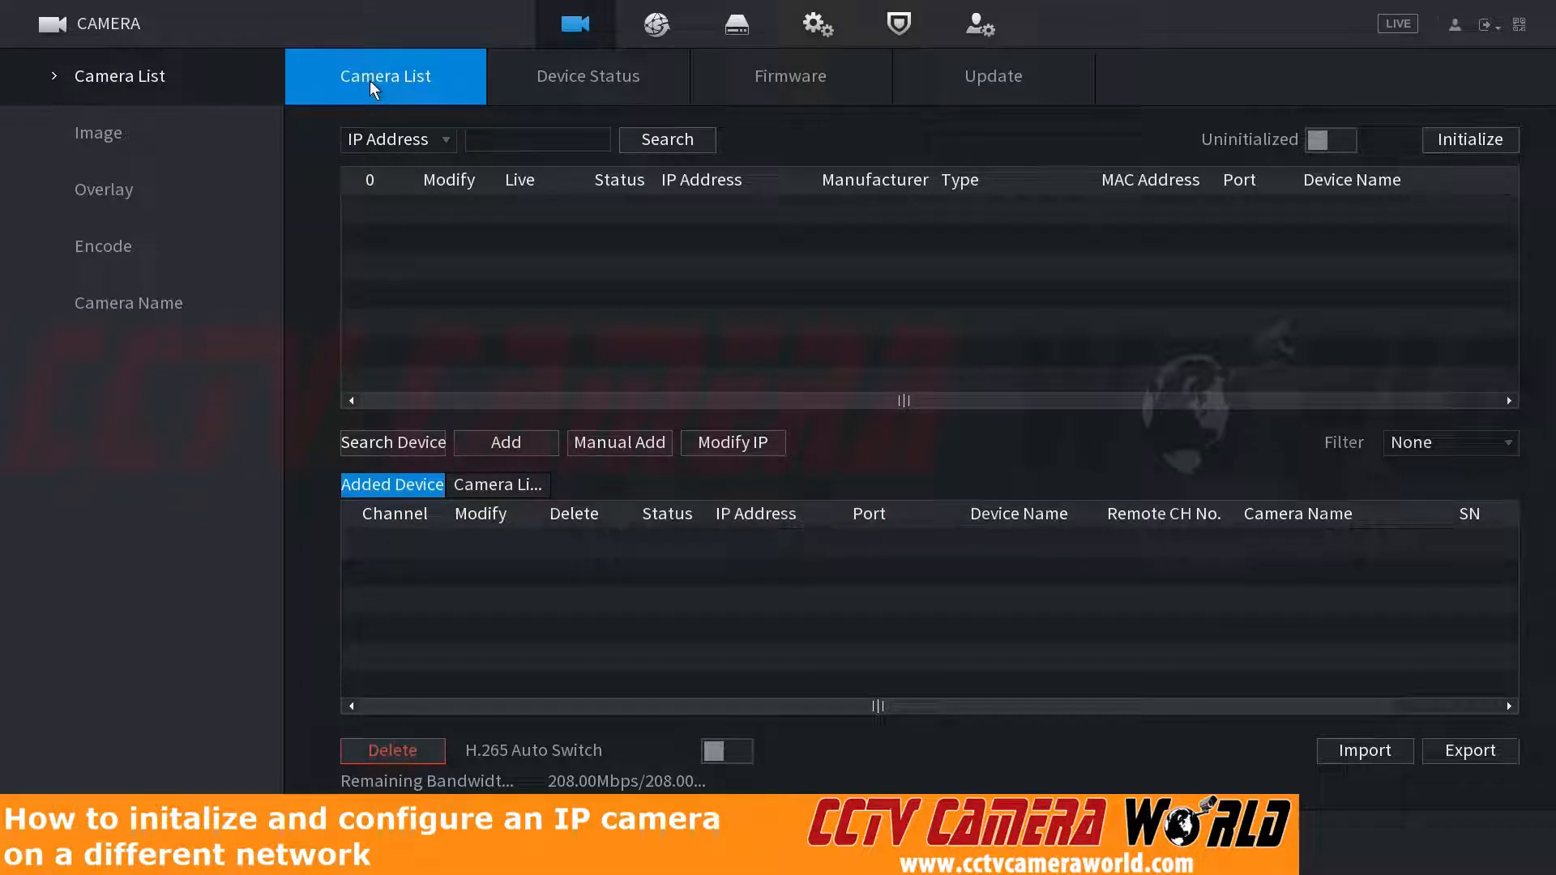
click(391, 442)
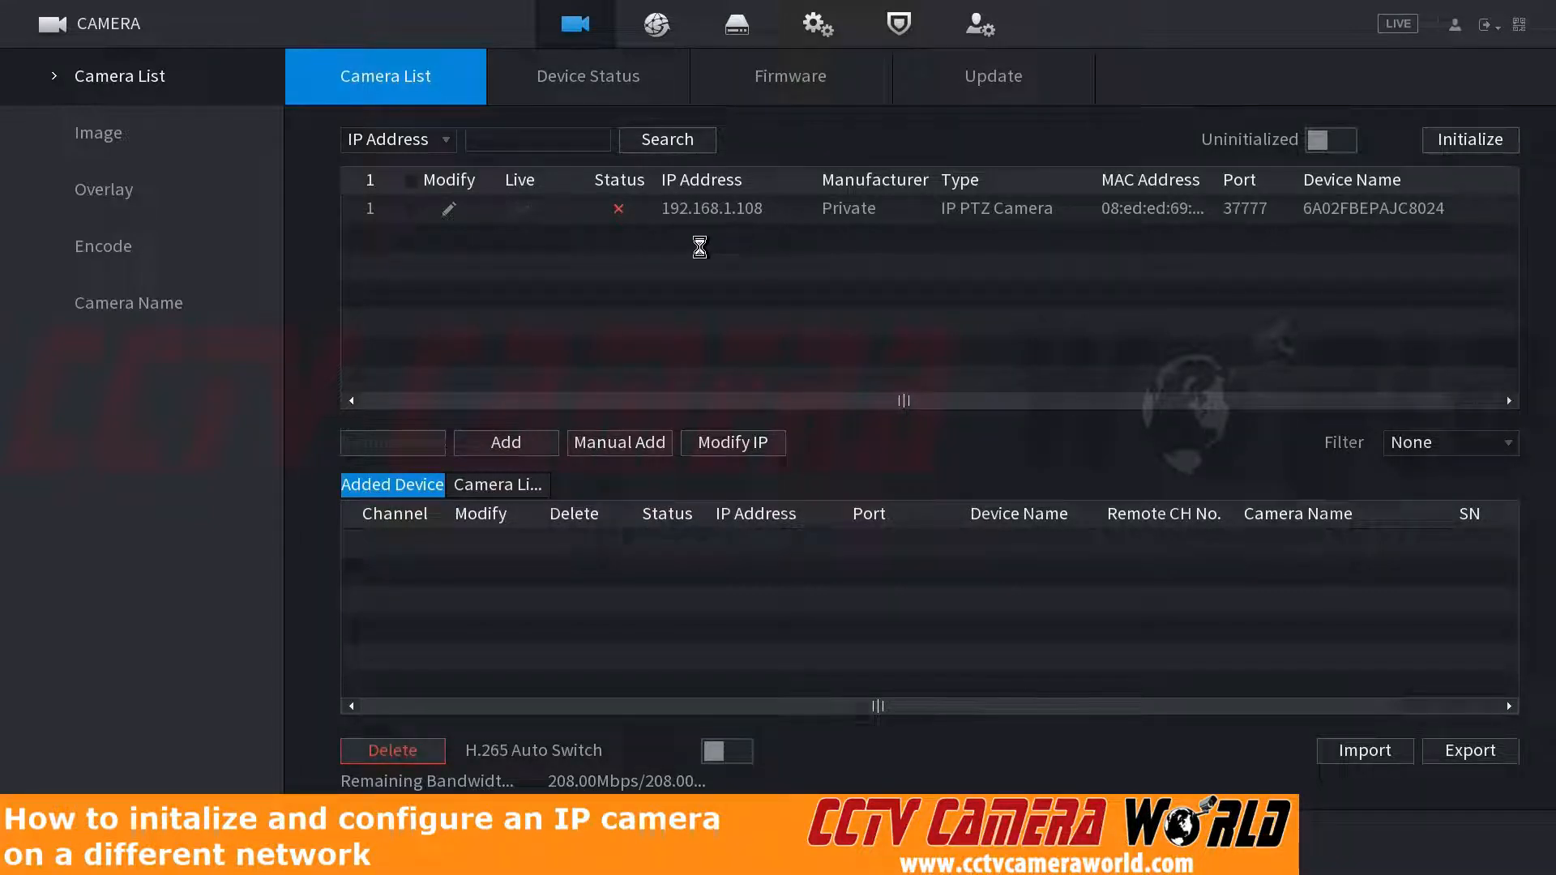
click(412, 209)
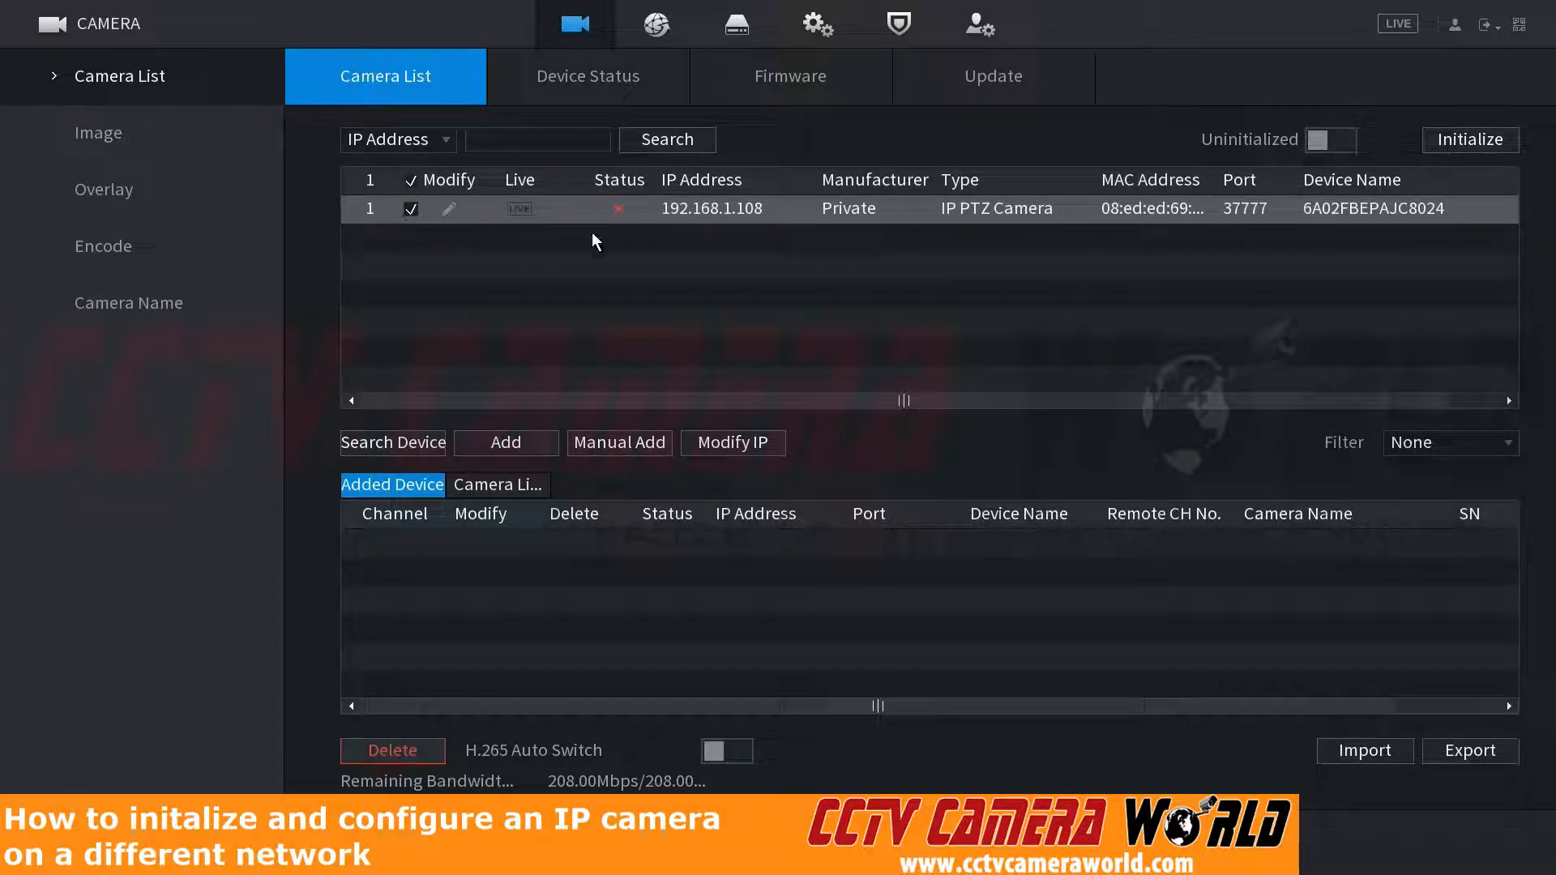
click(1441, 143)
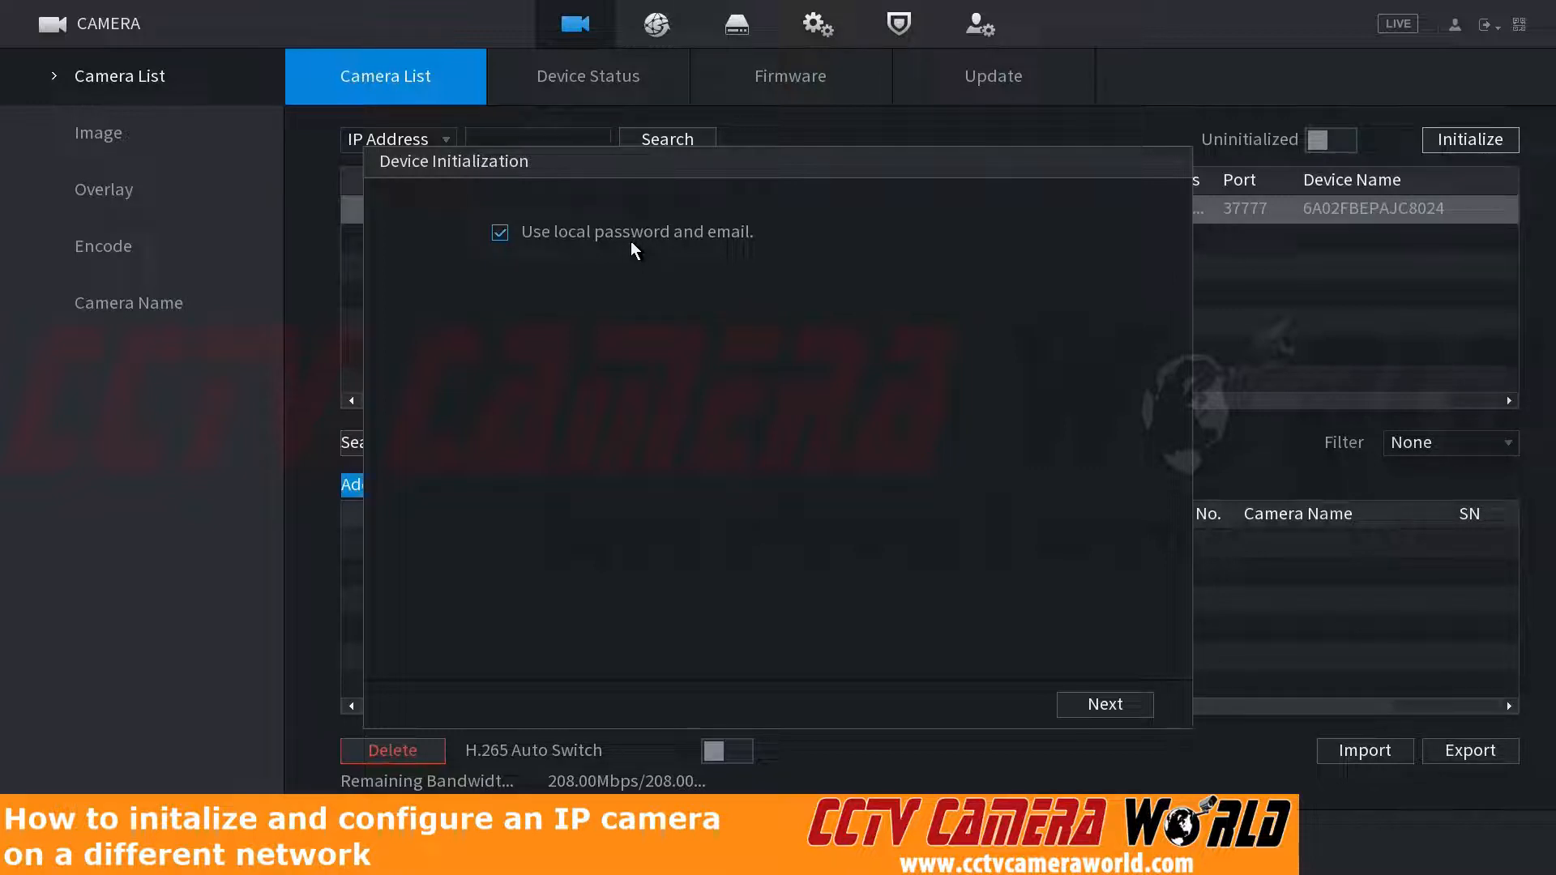
click(1086, 705)
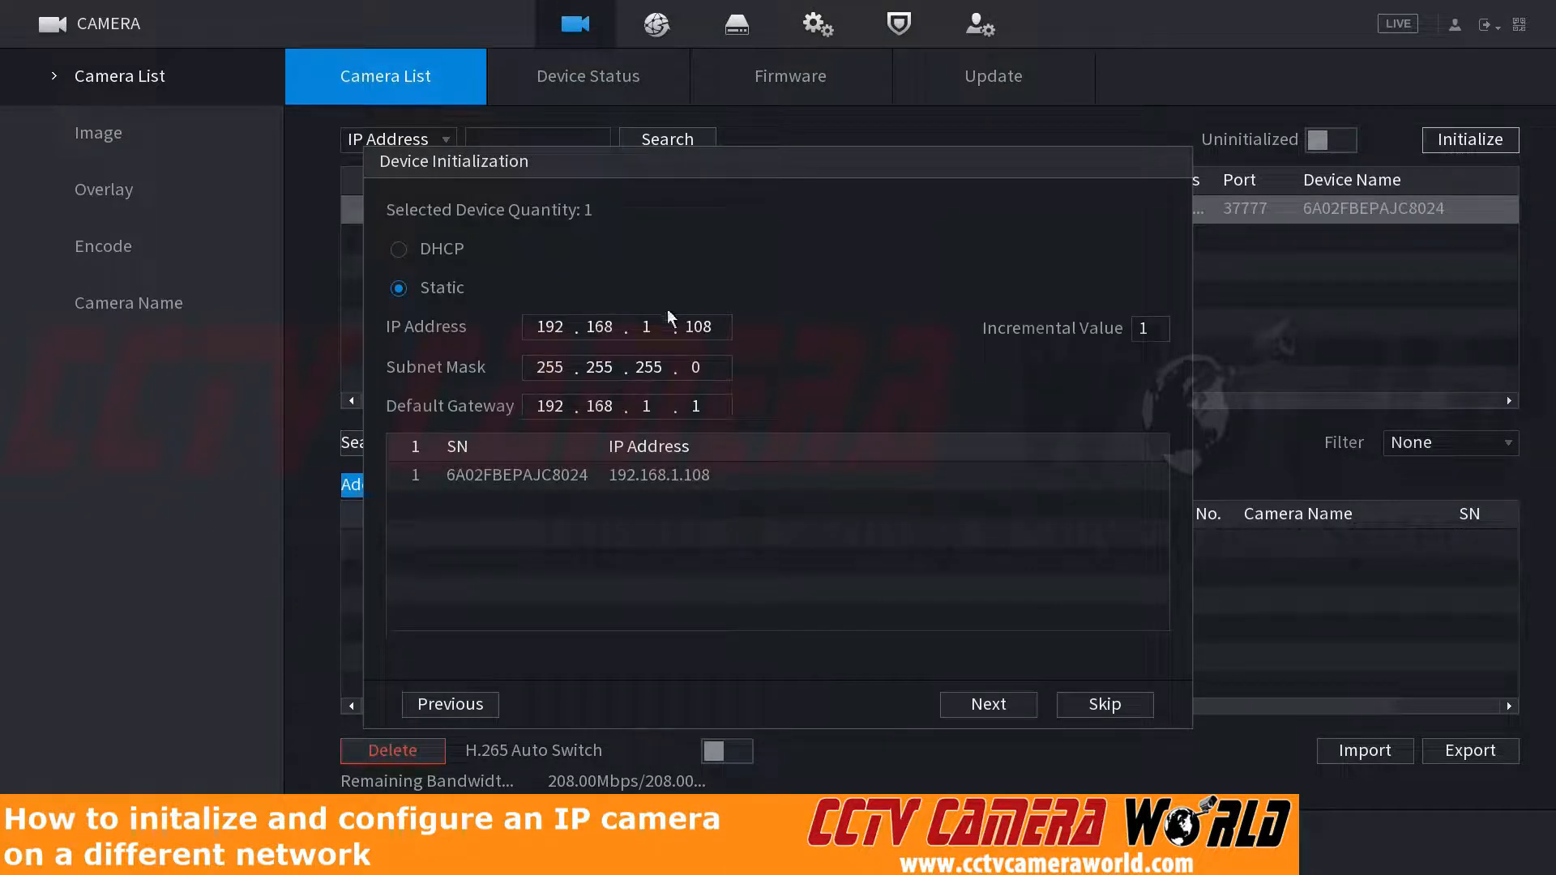
Step: Set the first three octets of the camera's static IP address to 10.1.10
click(682, 325)
click(561, 324)
click(561, 324)
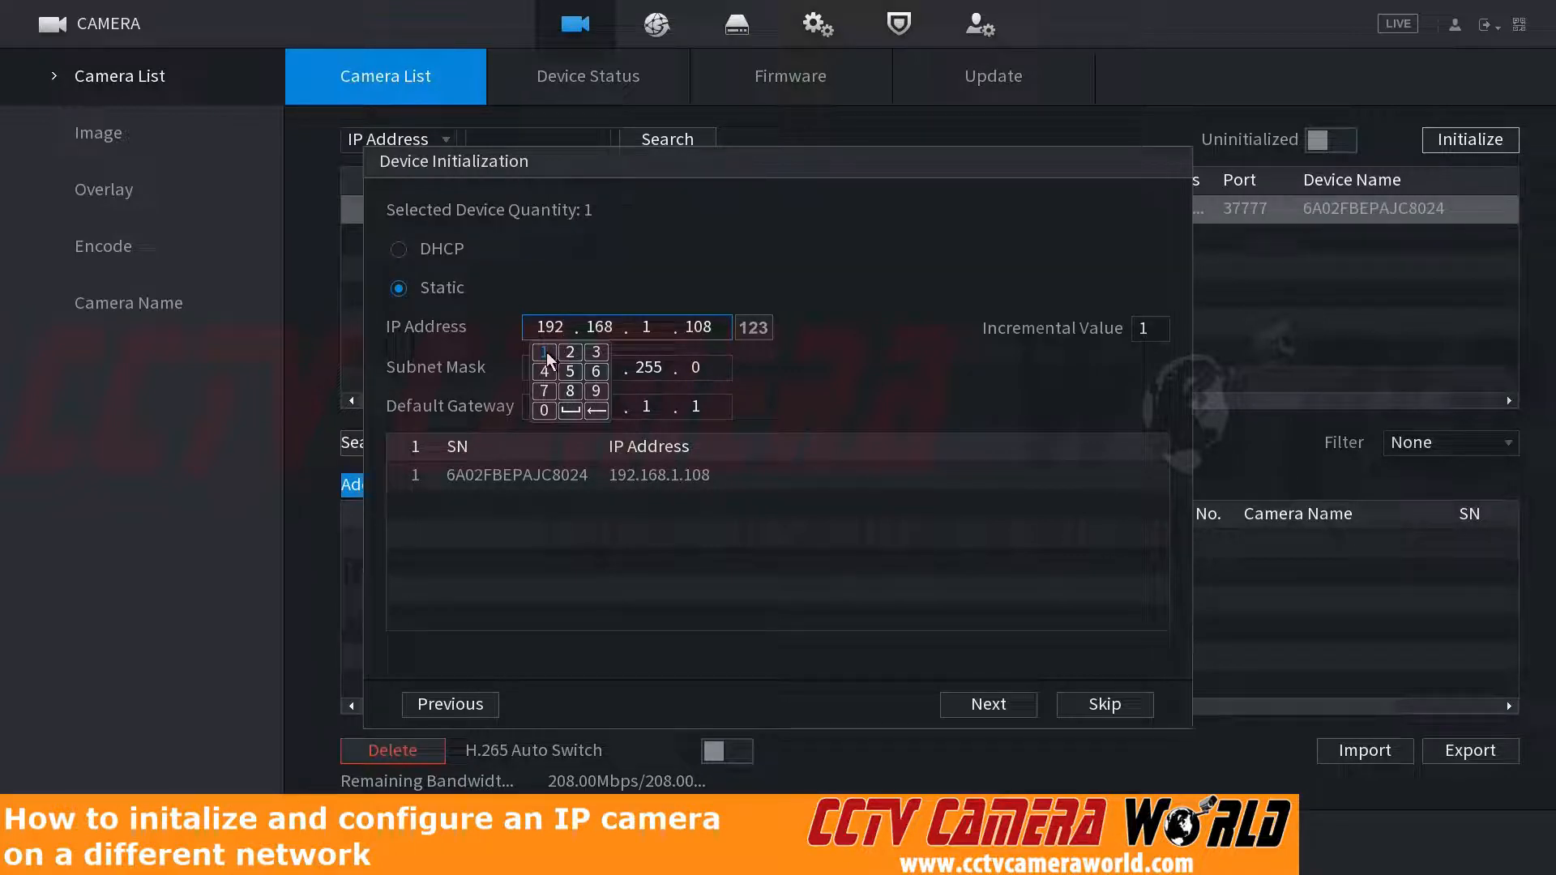
click(546, 354)
click(553, 410)
click(600, 327)
click(591, 354)
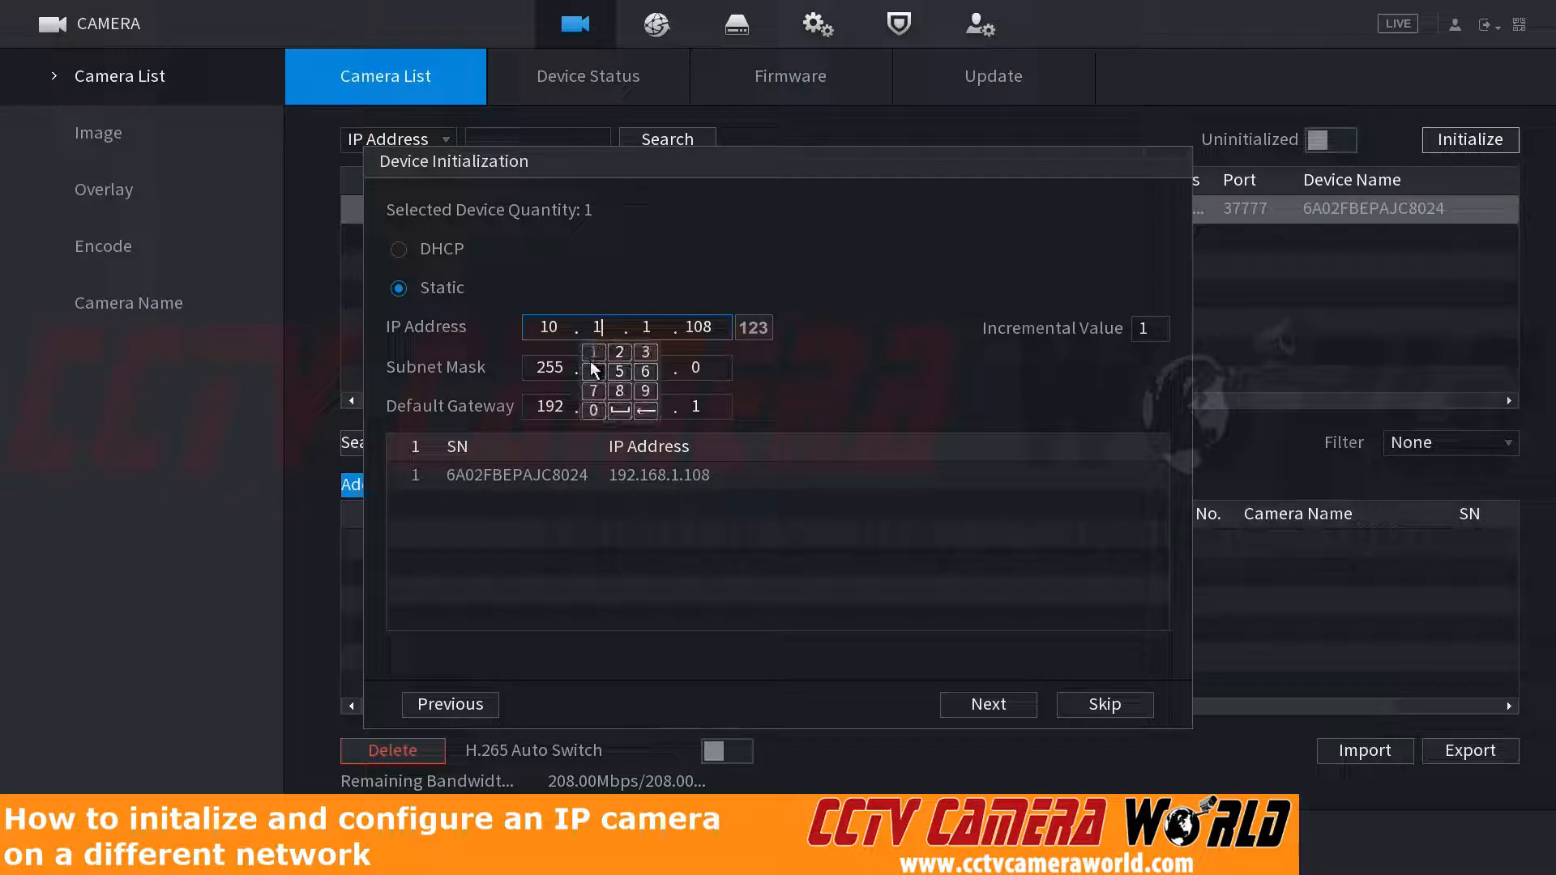
click(646, 327)
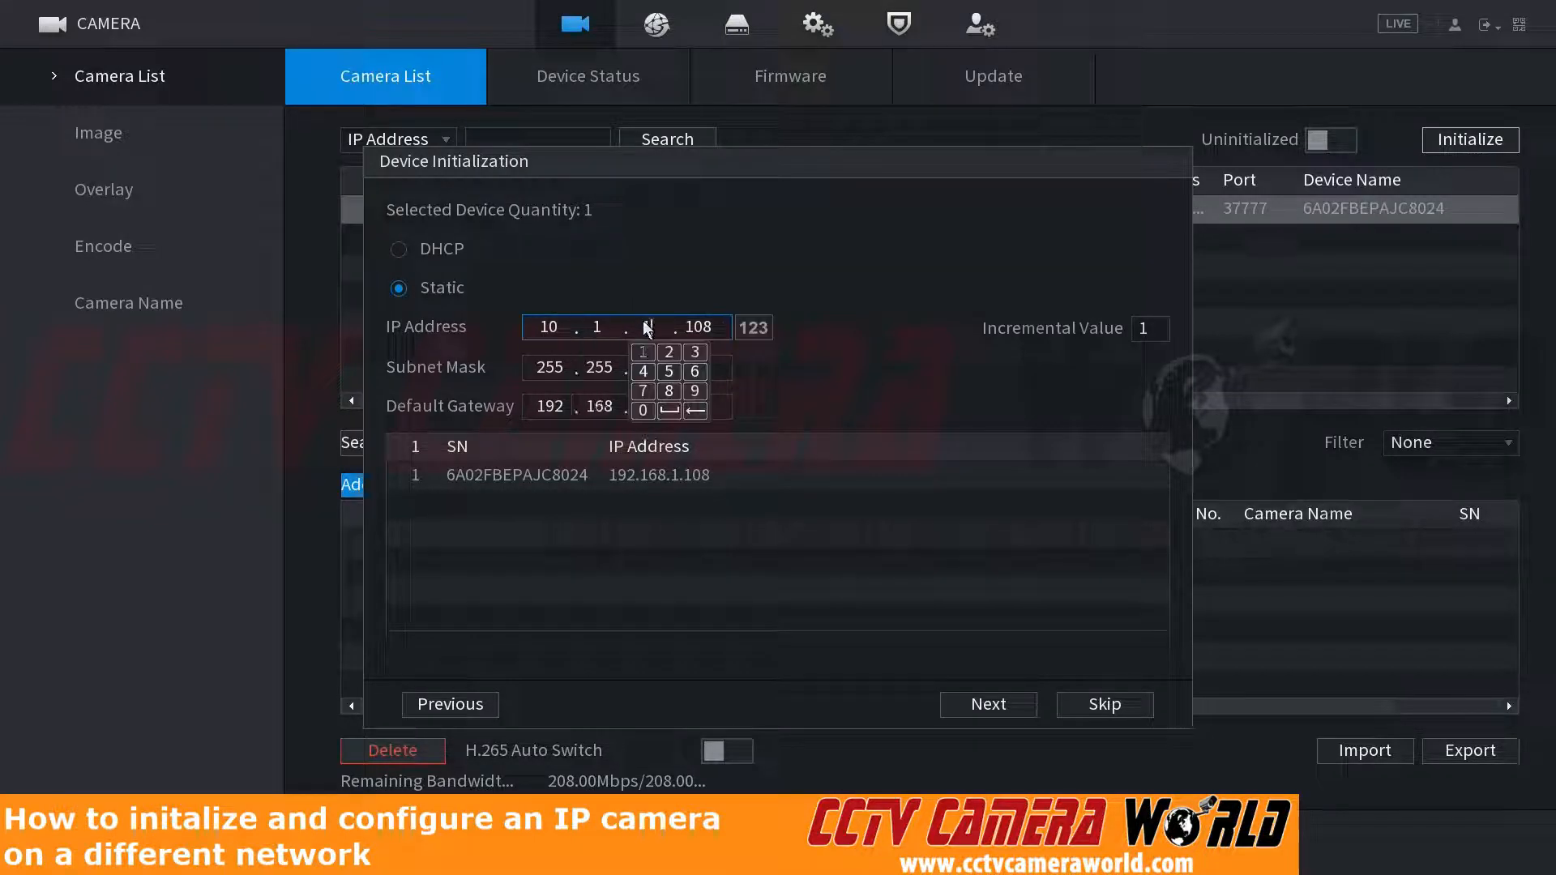
click(643, 410)
click(689, 302)
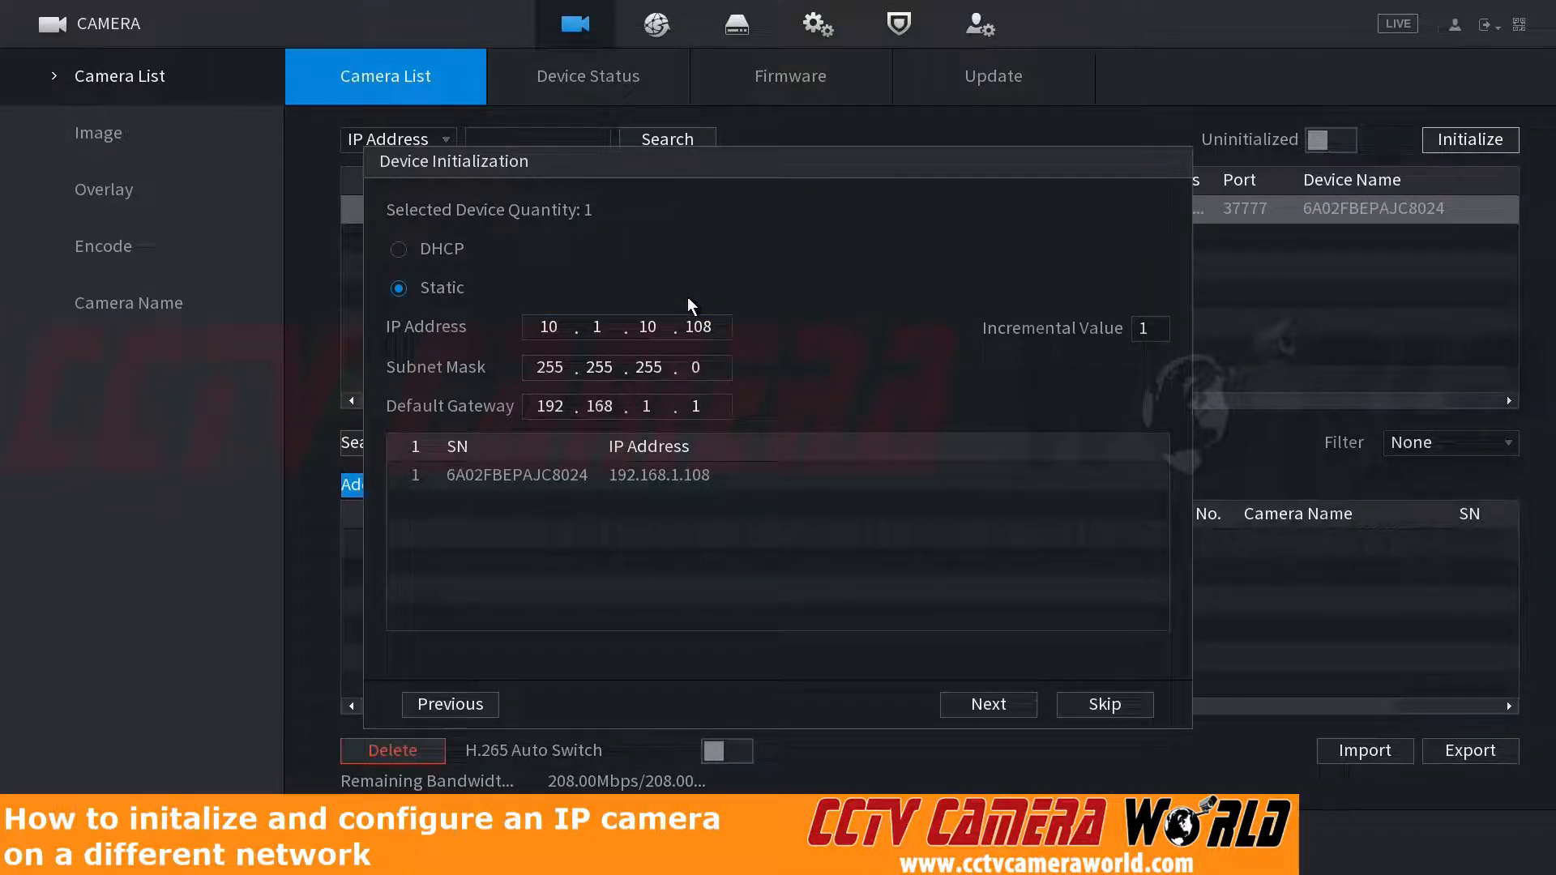
Step: Set the last octet of the camera's static IP address to 81
click(695, 329)
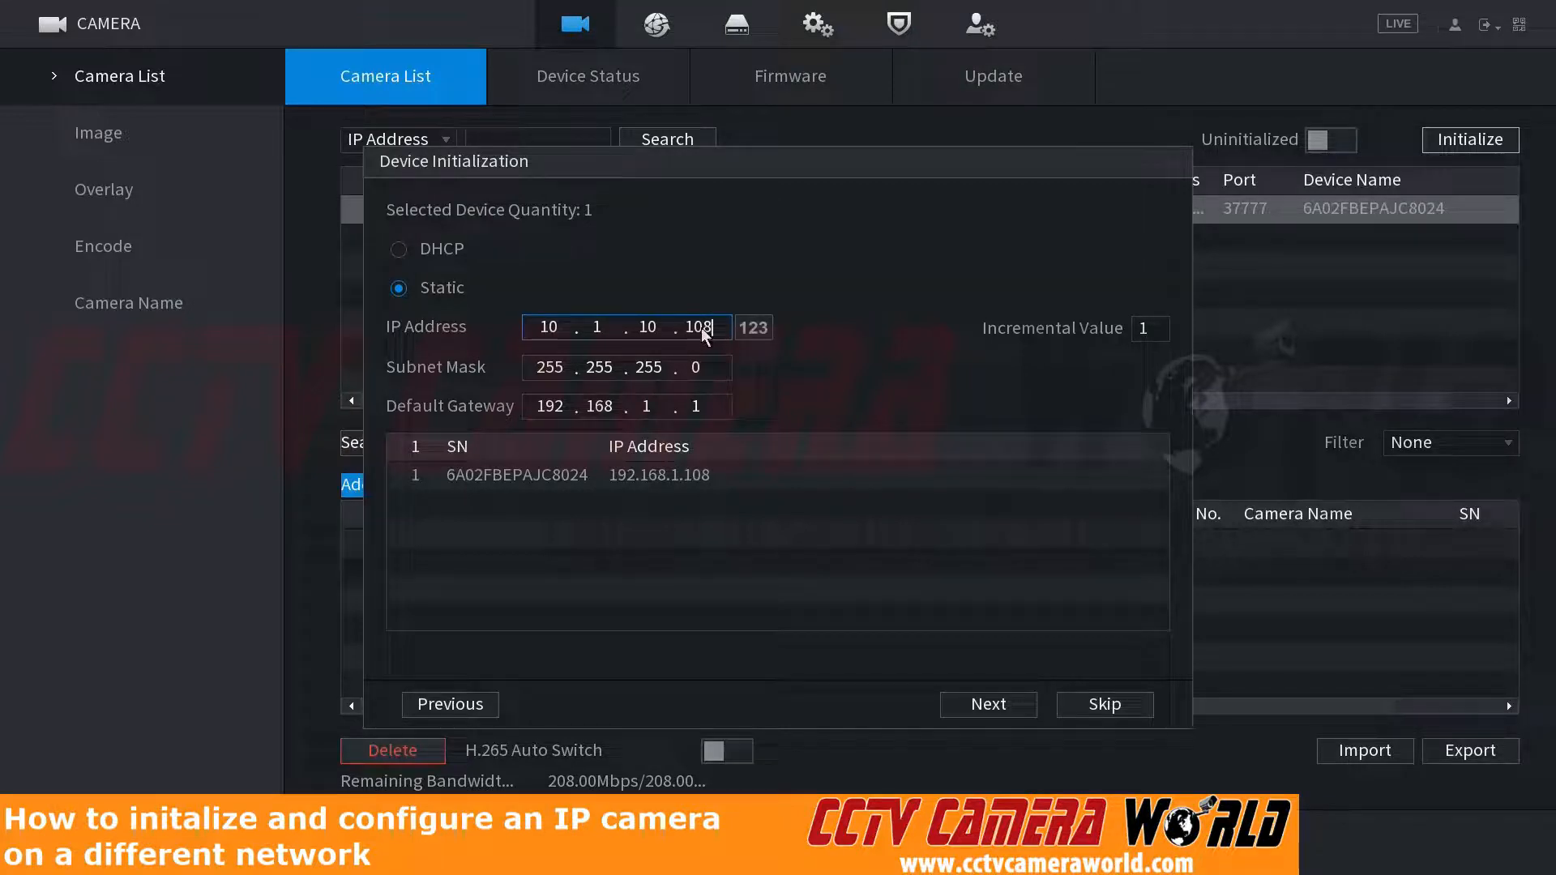
click(712, 328)
click(744, 410)
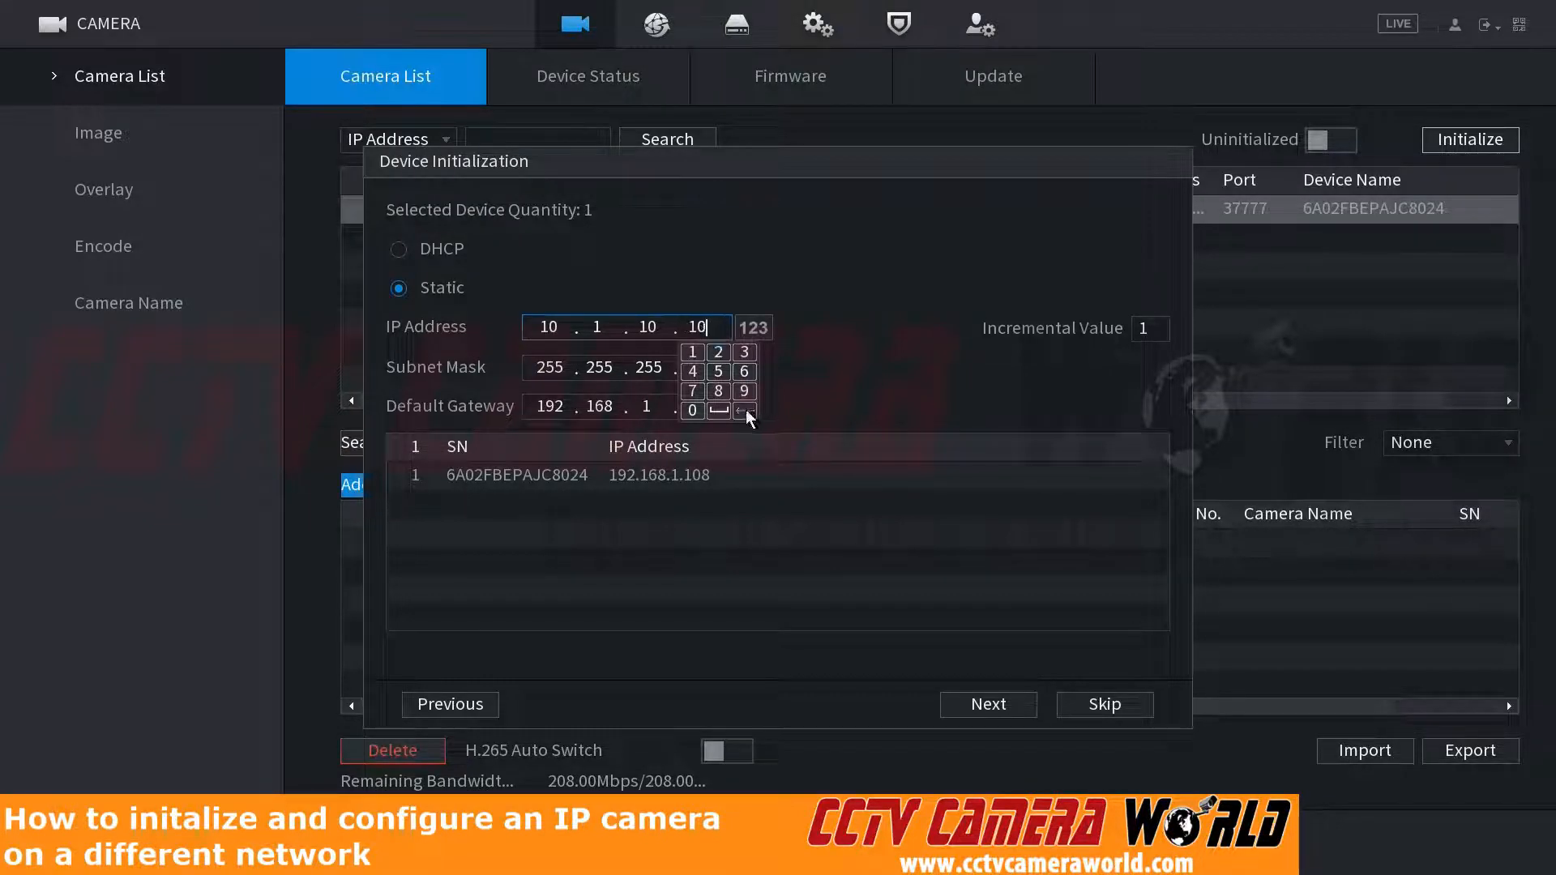
click(744, 410)
click(744, 410)
click(718, 390)
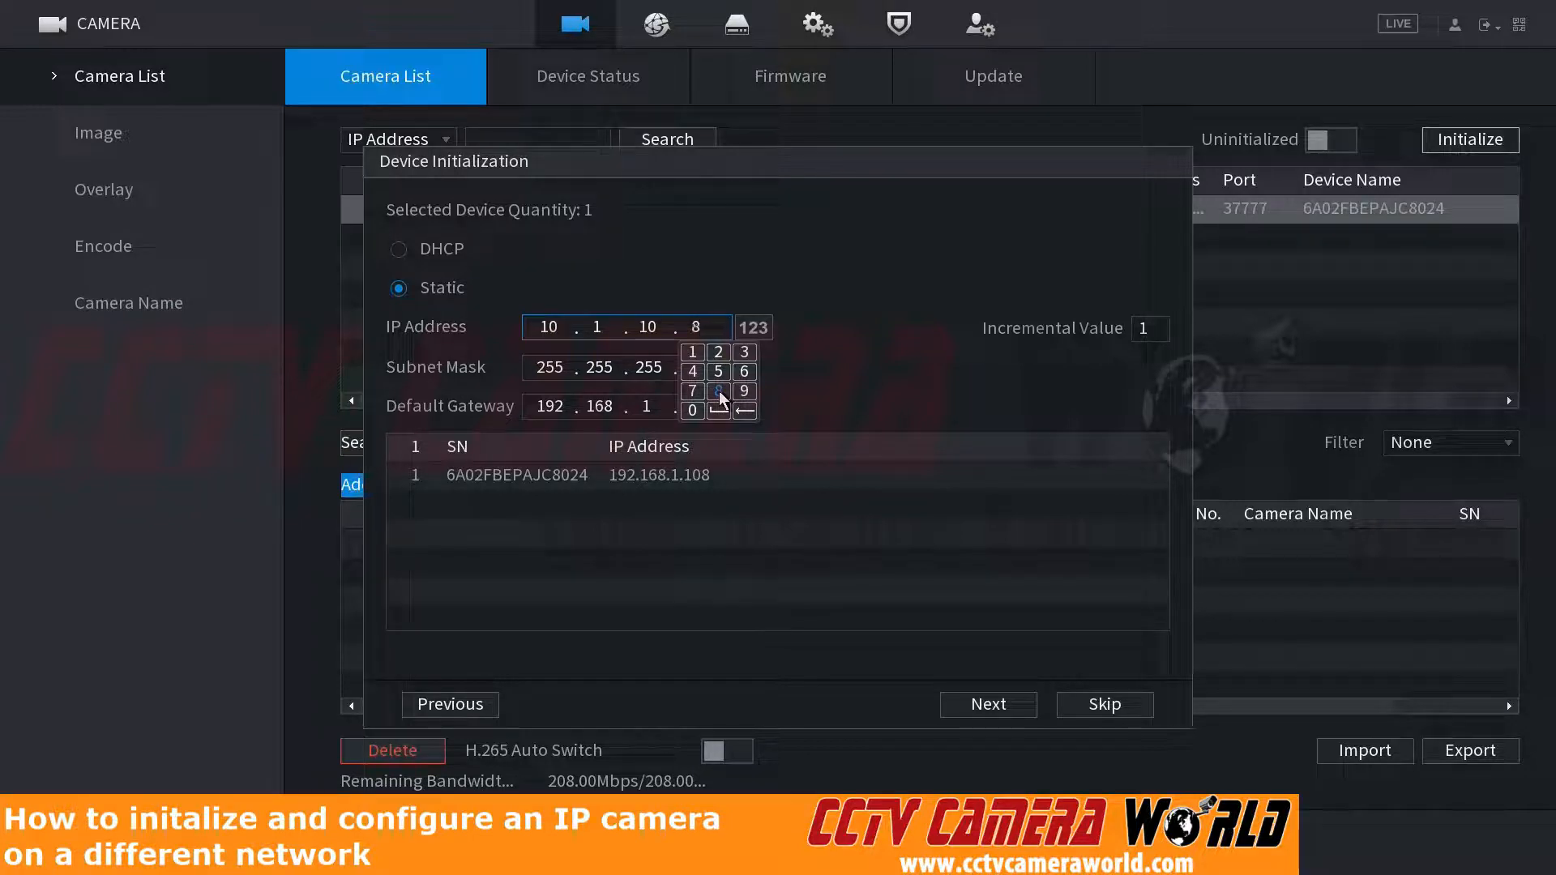
click(694, 353)
click(712, 270)
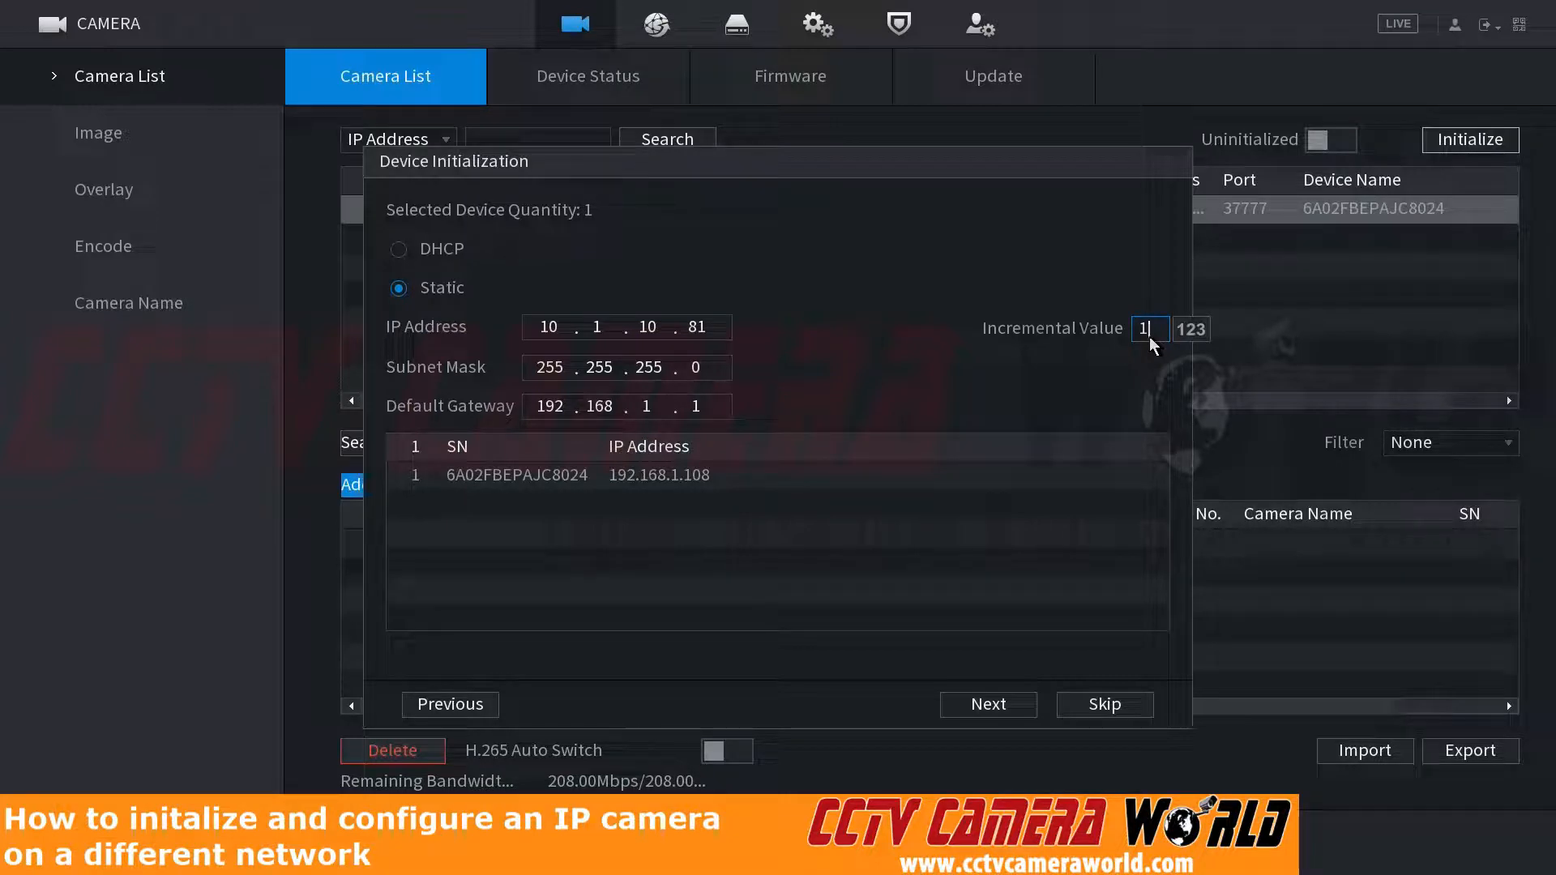
click(717, 324)
click(657, 341)
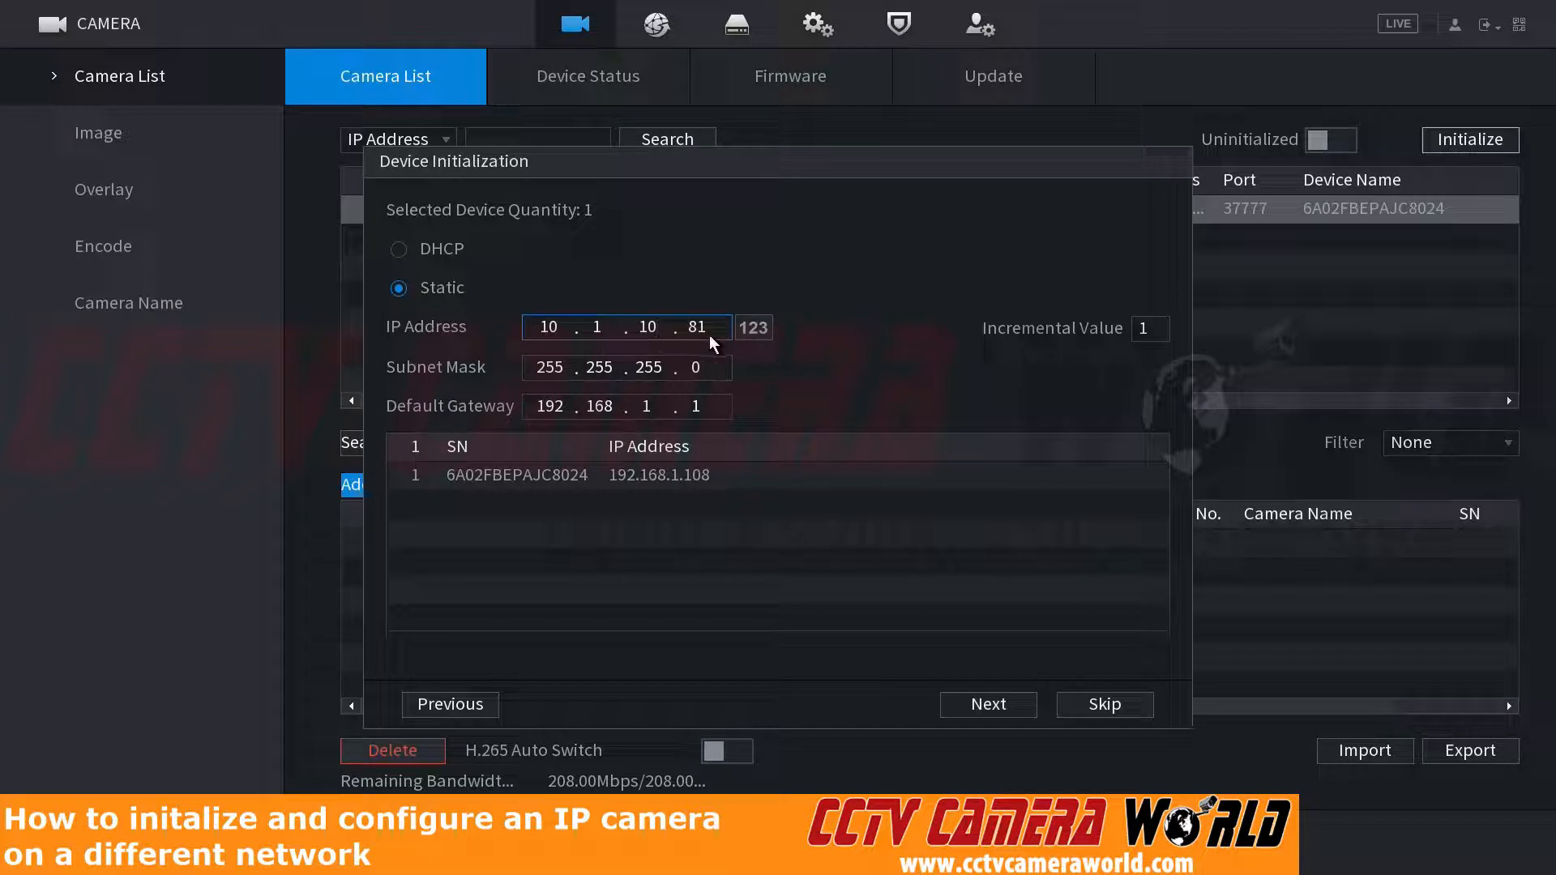
click(622, 360)
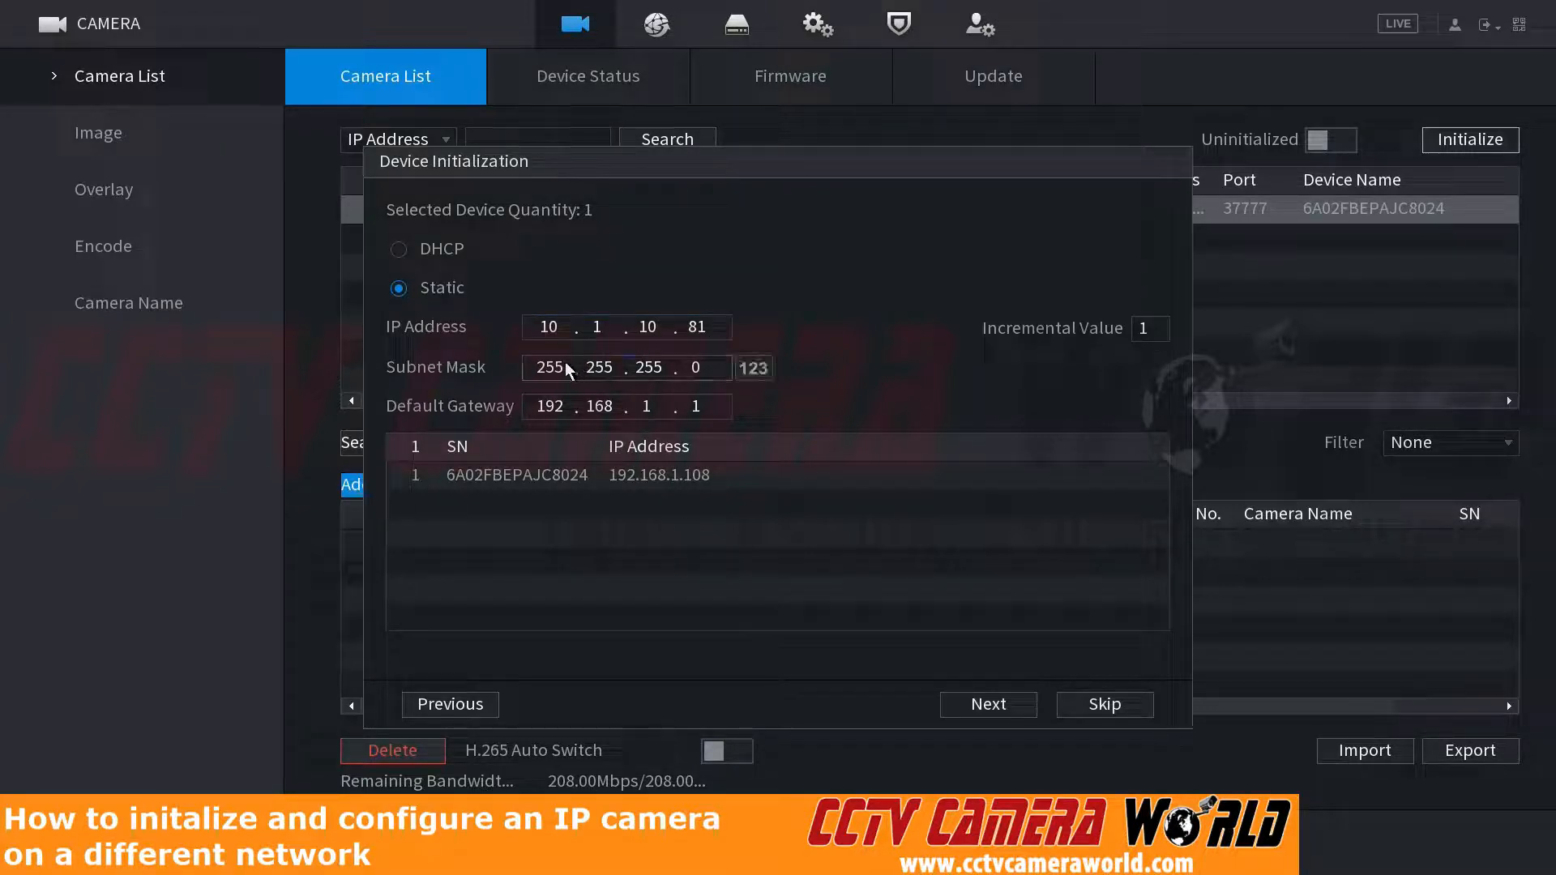
Step: Set the camera's default gateway to 10.1.10.1
click(555, 403)
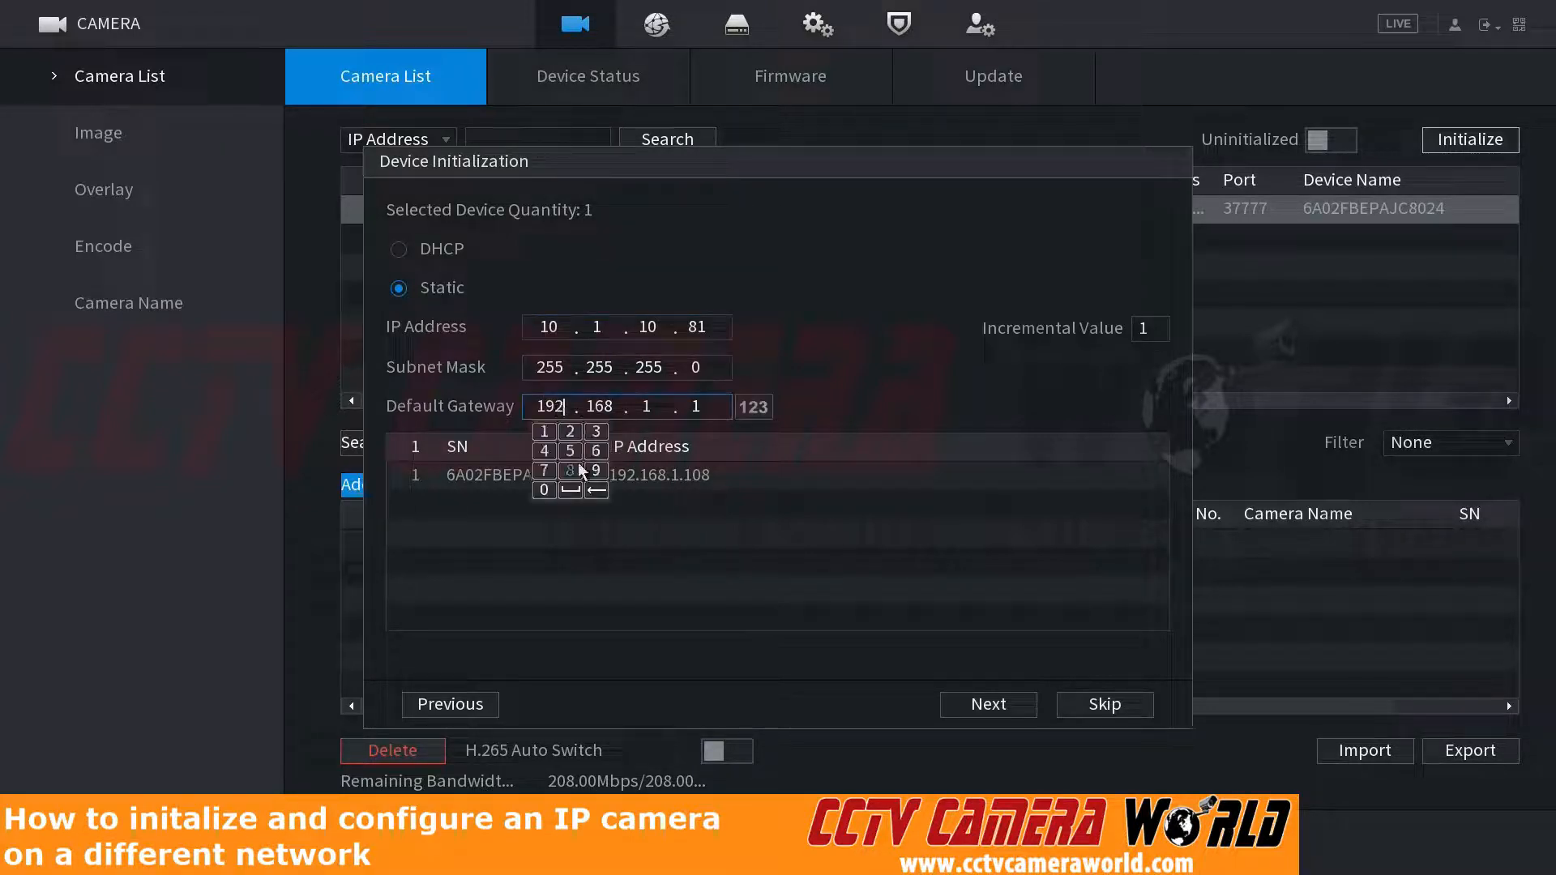
click(596, 490)
click(596, 489)
click(596, 489)
click(544, 489)
click(610, 402)
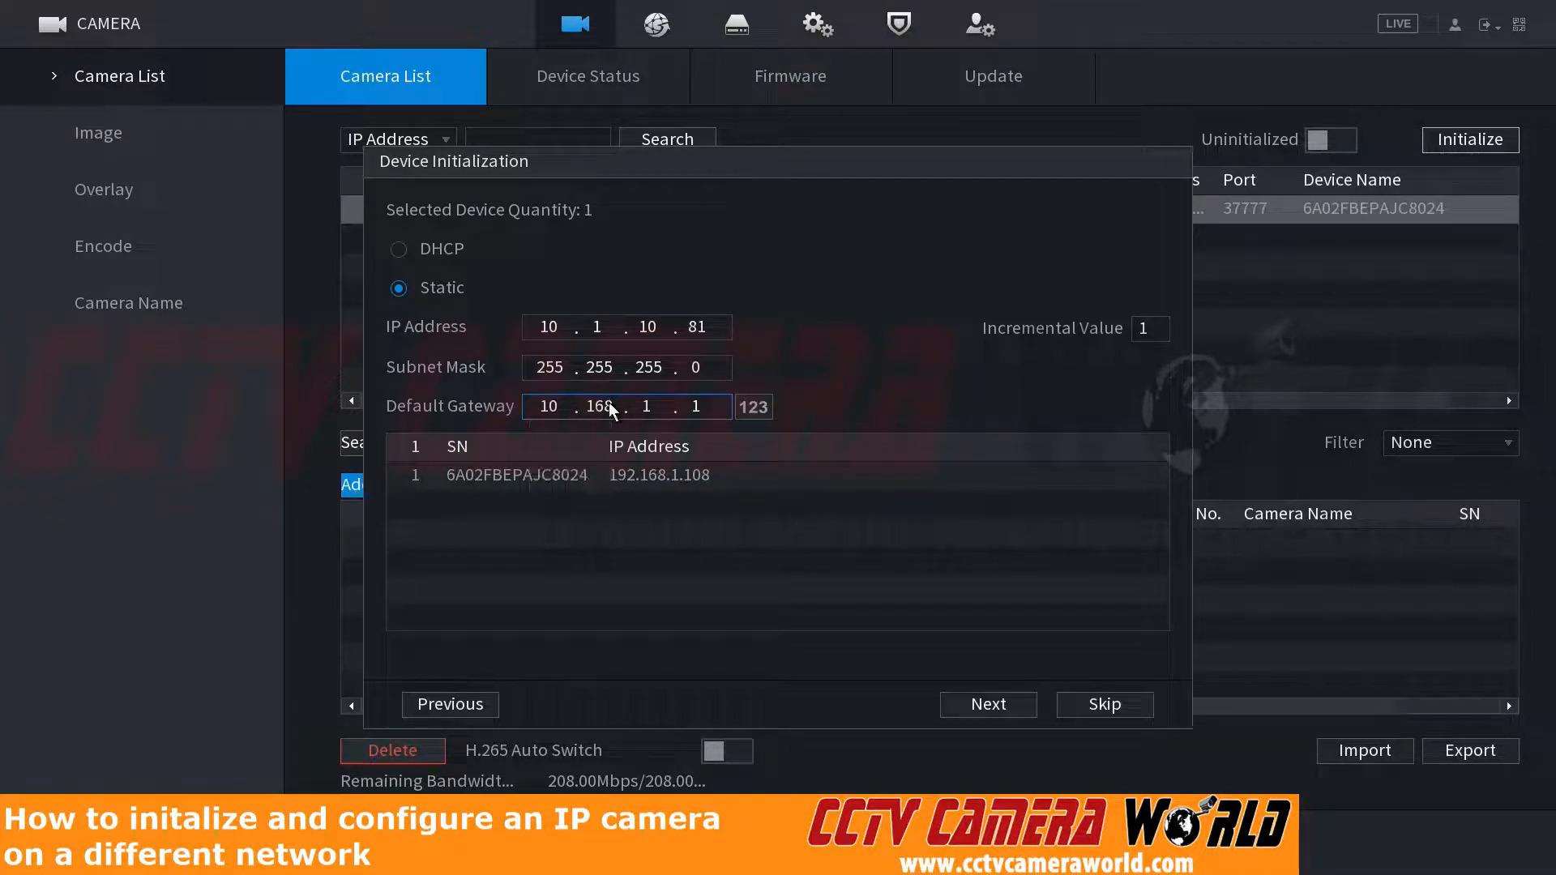
click(652, 488)
click(652, 486)
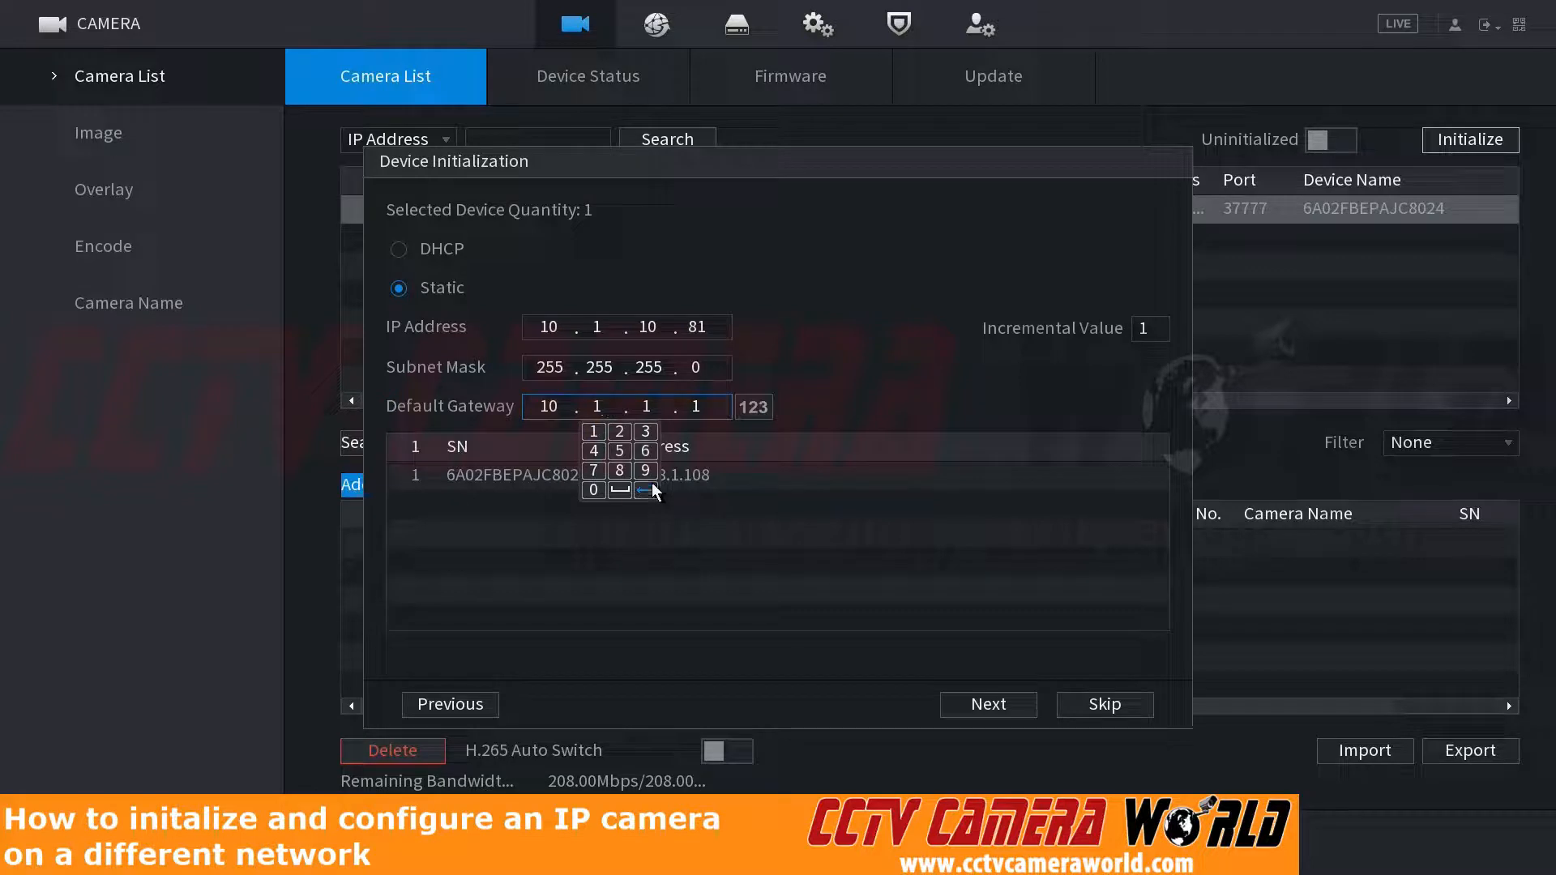
click(662, 405)
click(694, 490)
click(642, 489)
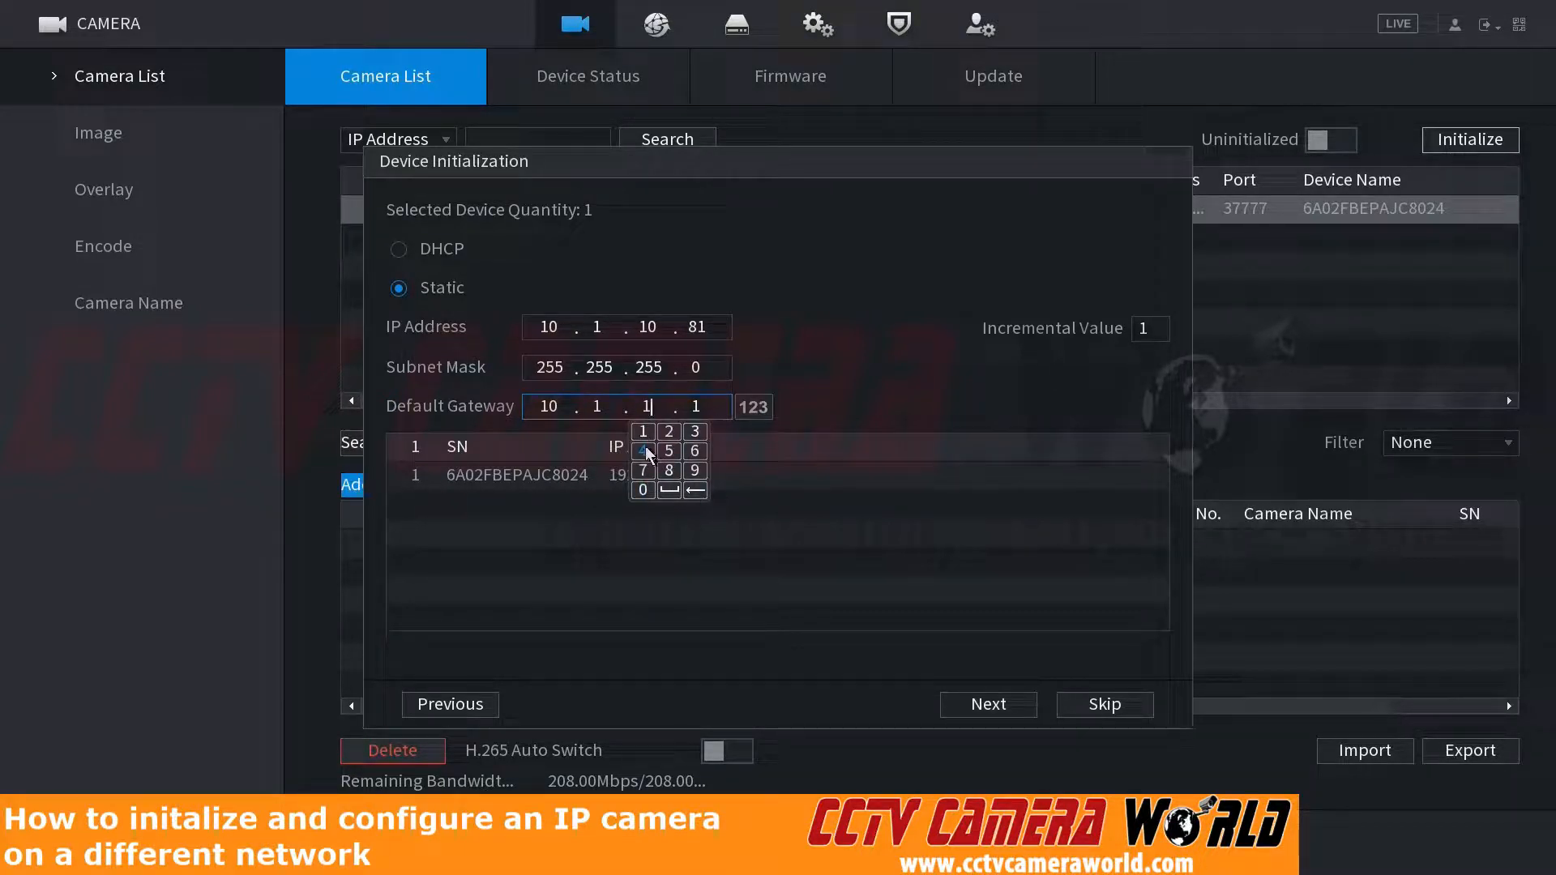
click(643, 489)
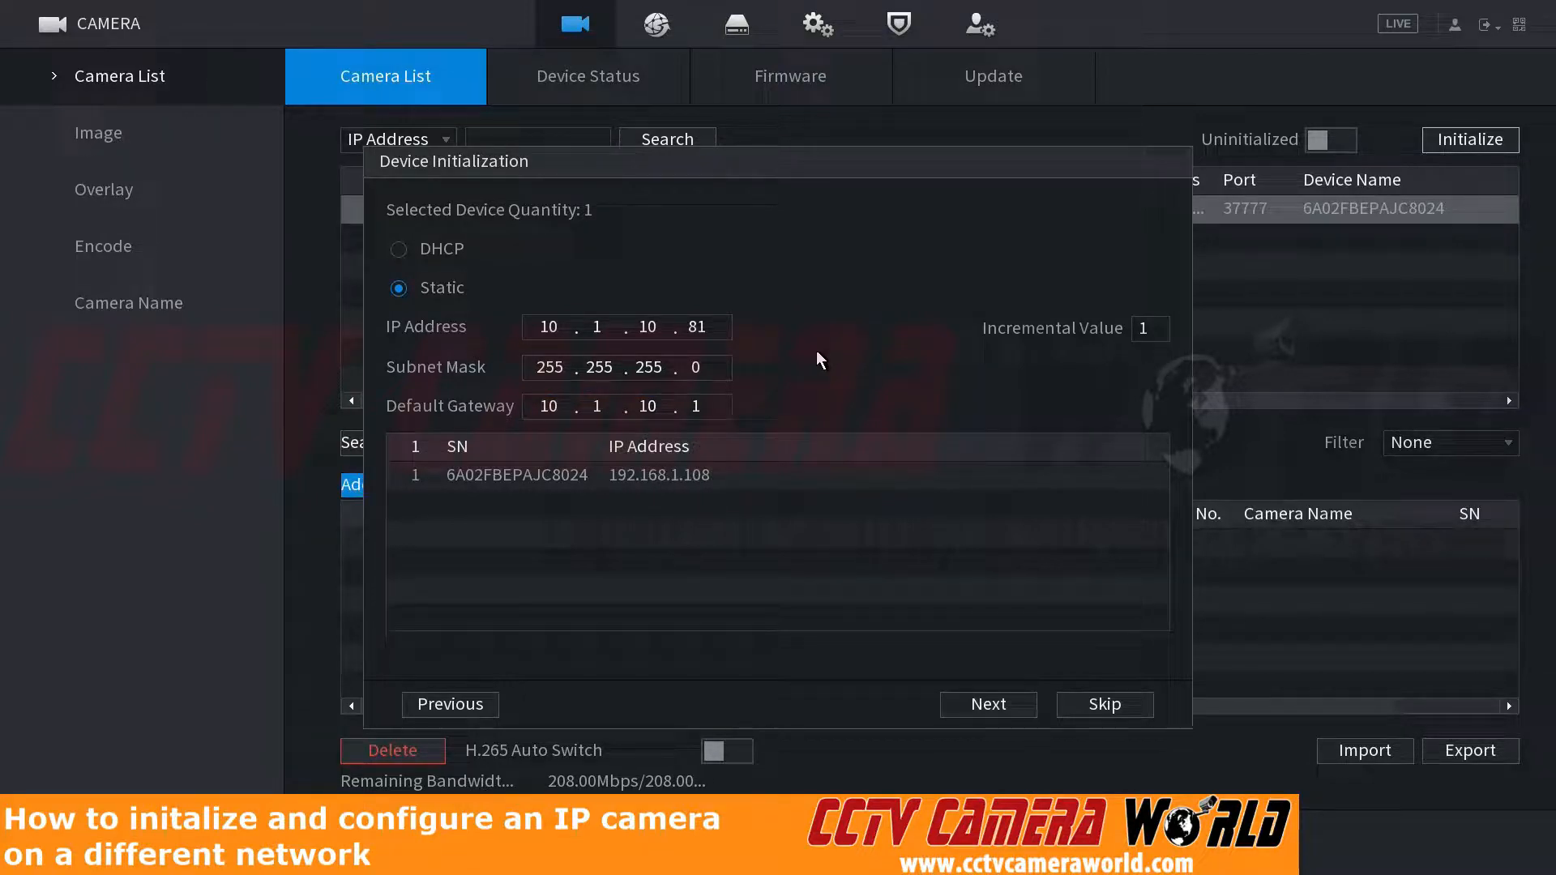
Step: Apply the static network settings and finish the camera's device initialization
click(542, 417)
click(551, 327)
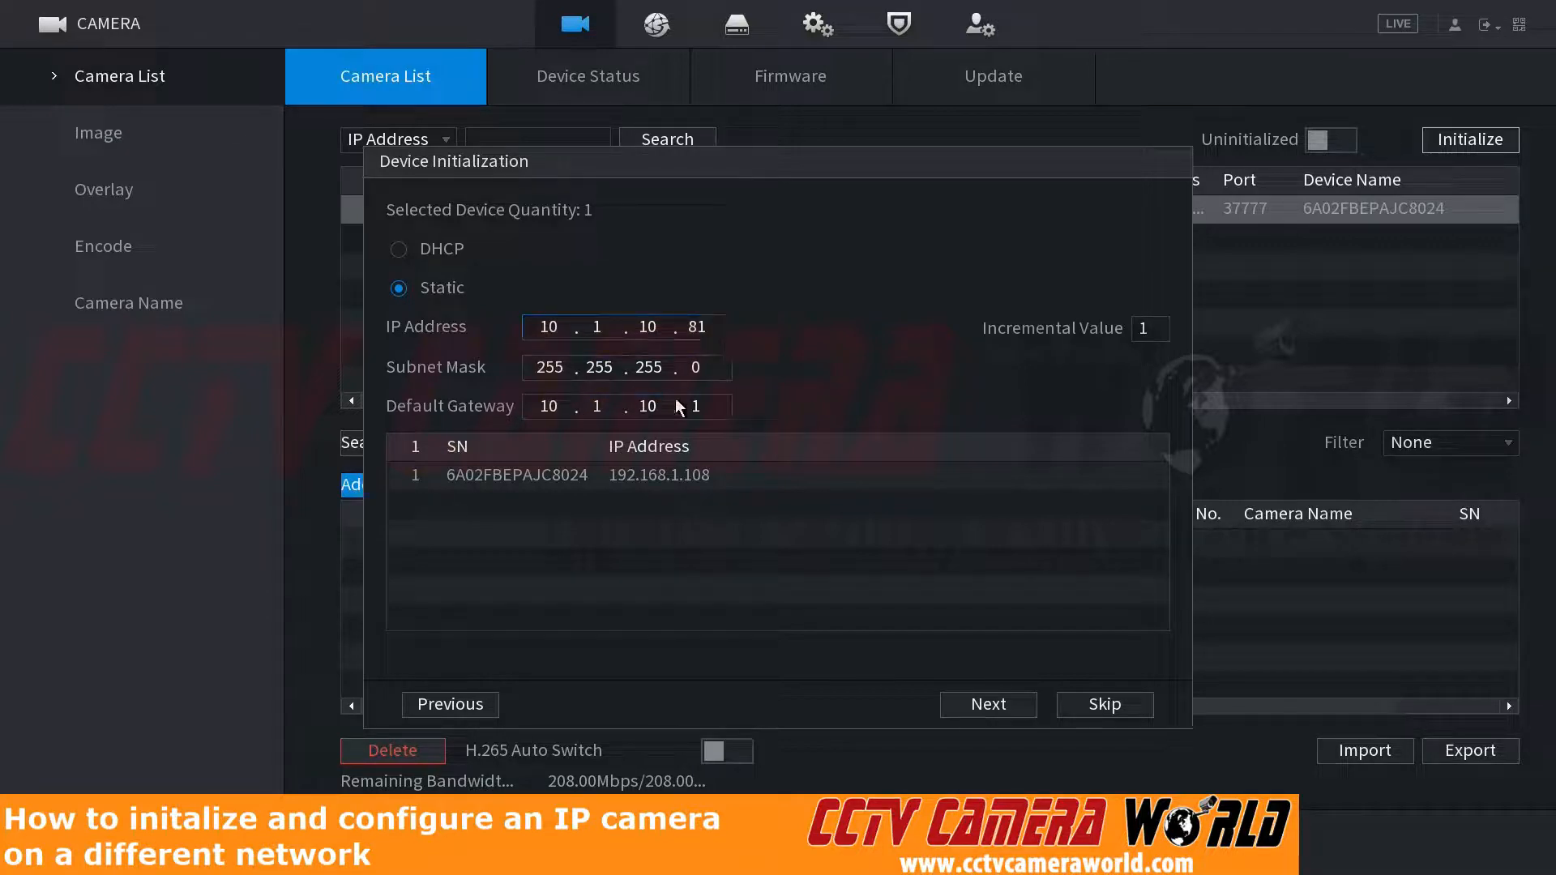
click(986, 703)
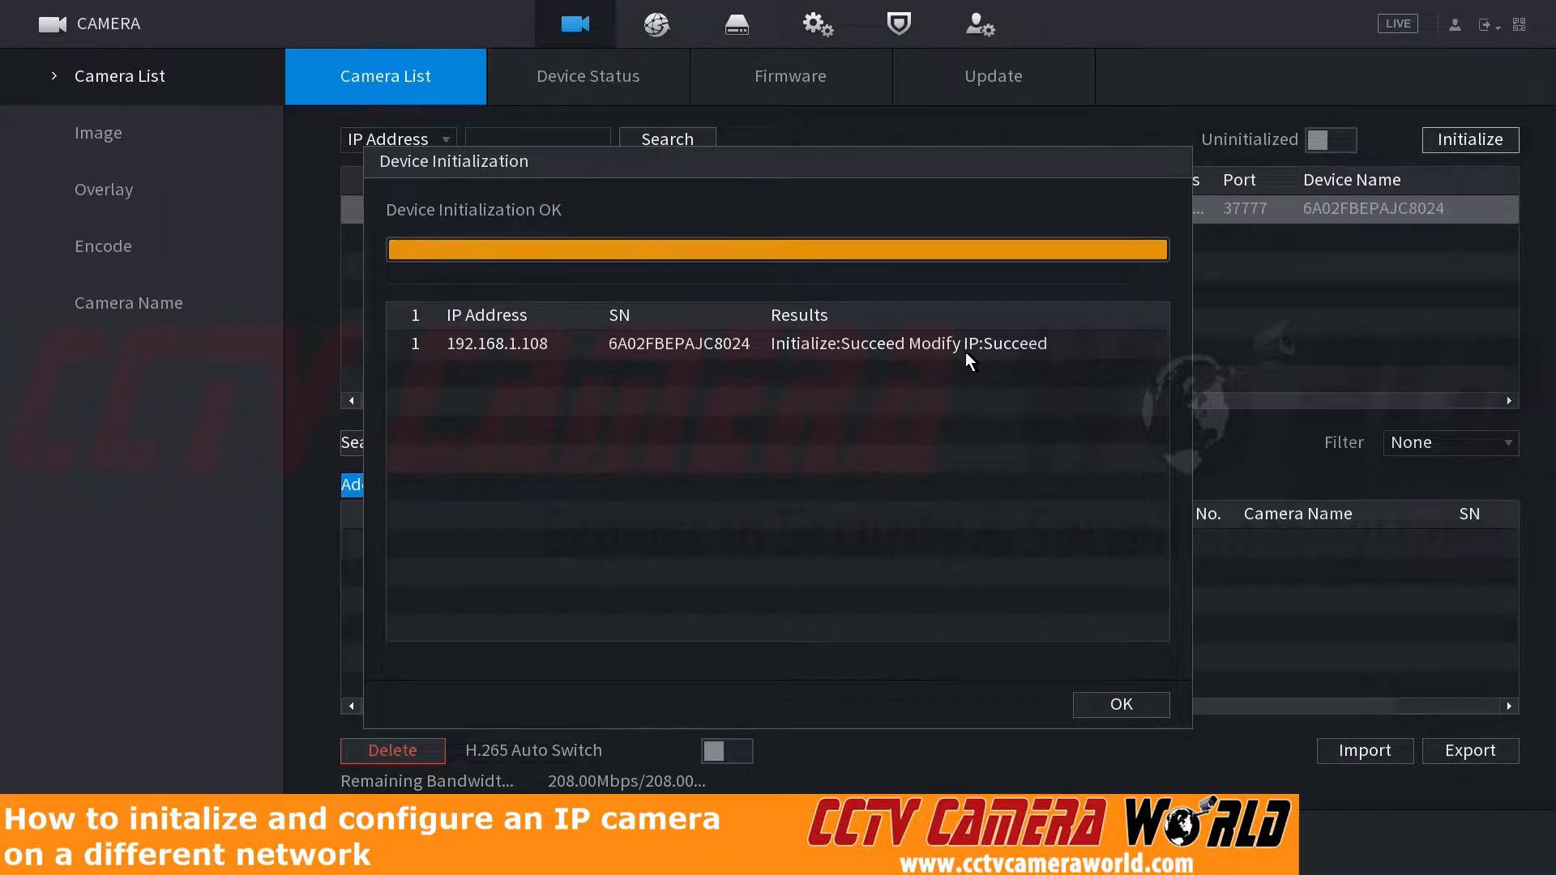
click(1098, 706)
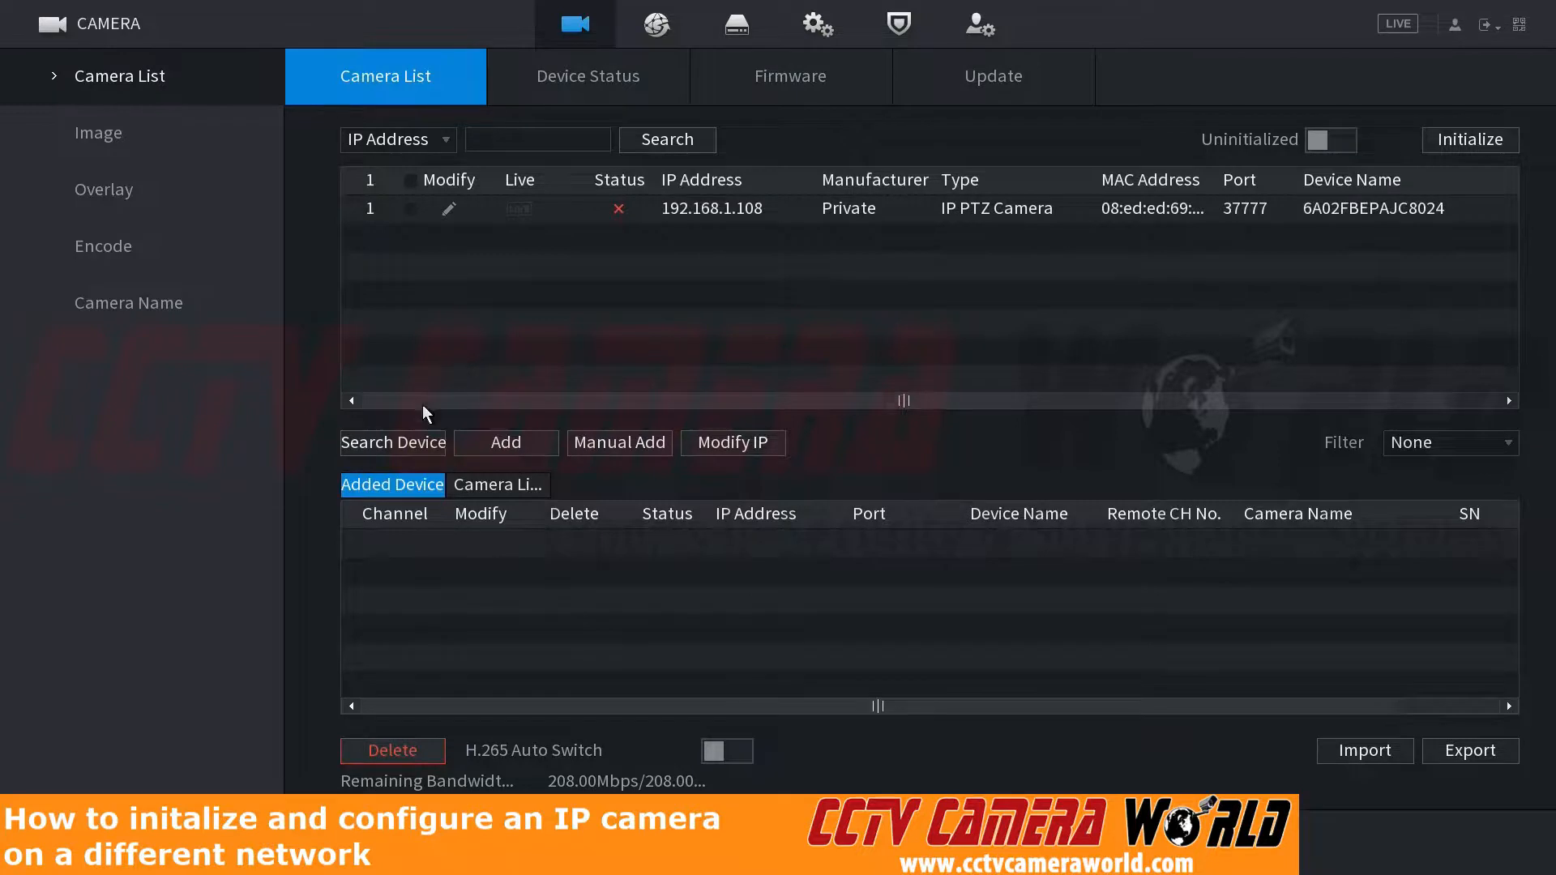
Step: Search for devices again and add the camera at 10.1.10.81 to the recorder
click(416, 444)
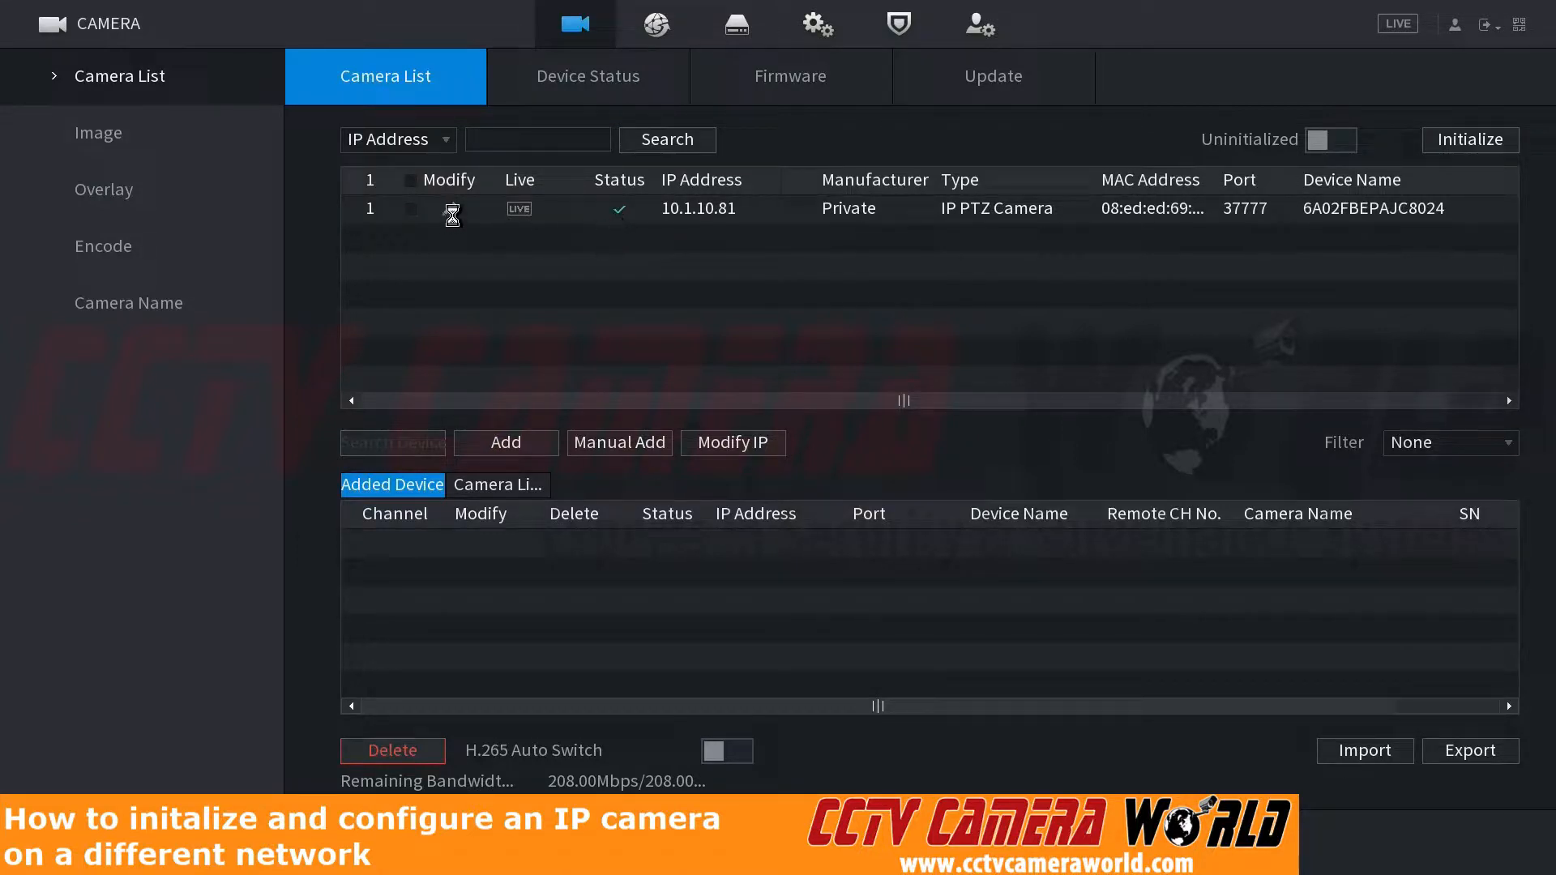
click(411, 209)
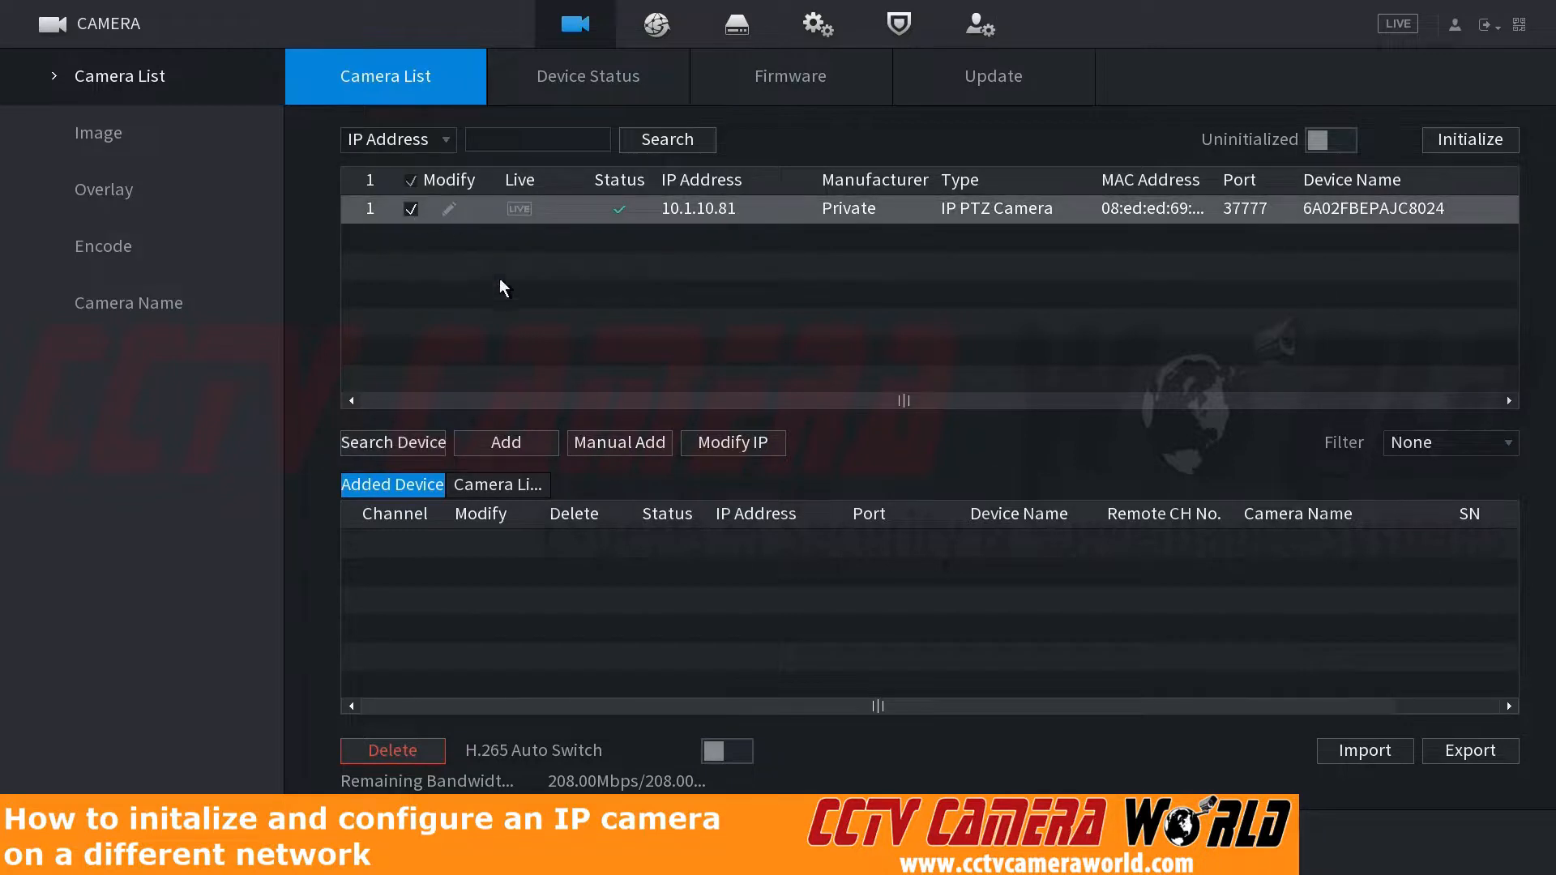
click(470, 433)
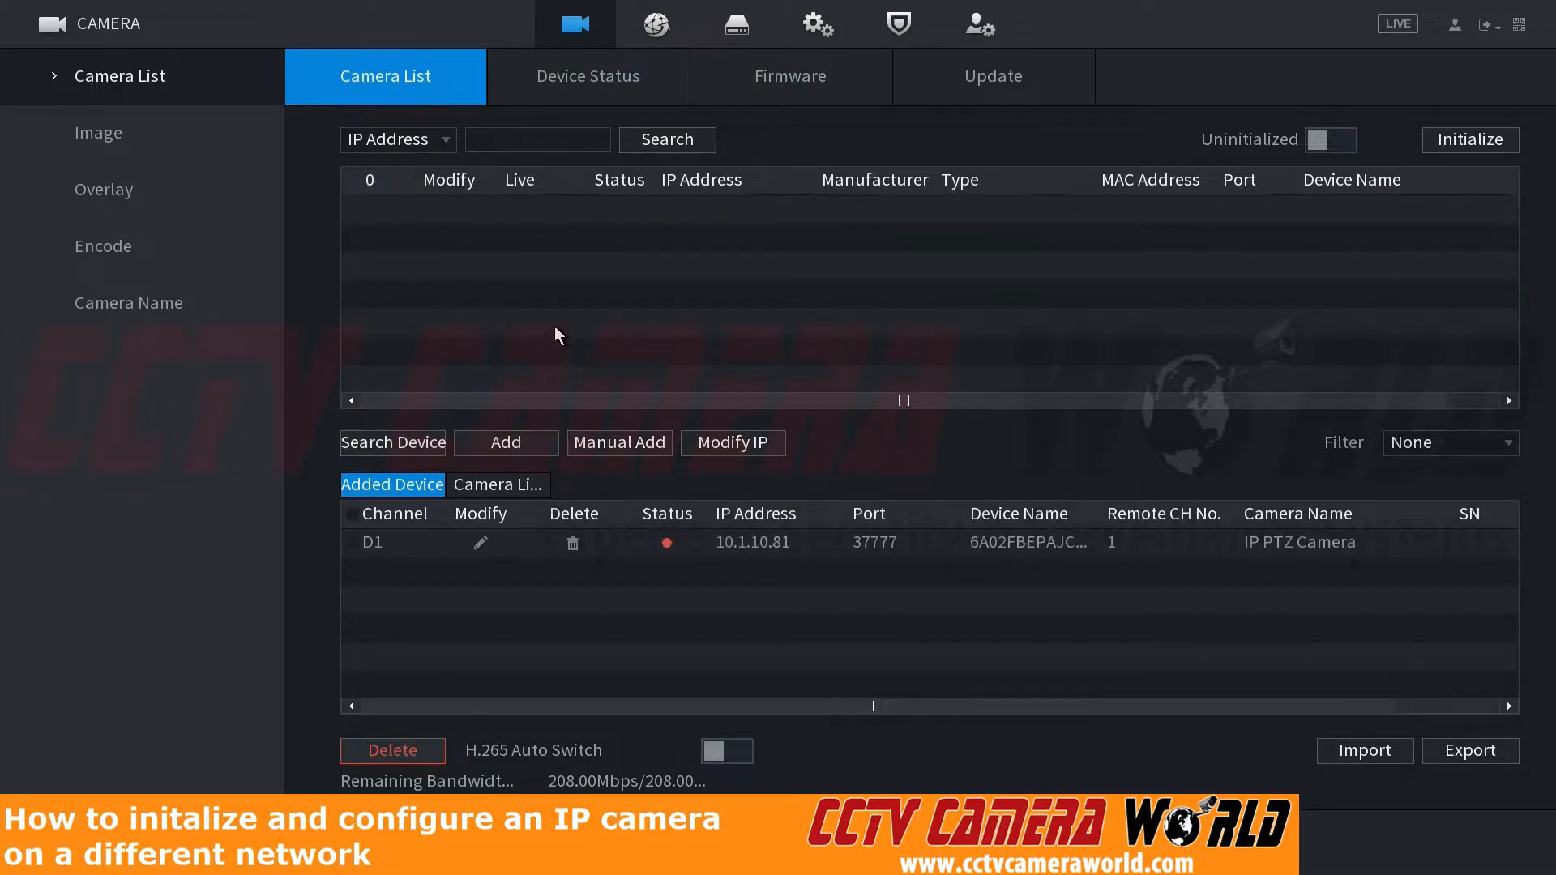
Step: Leave the camera settings and main menu to view the added camera's live image on channel D1
right_click(625, 328)
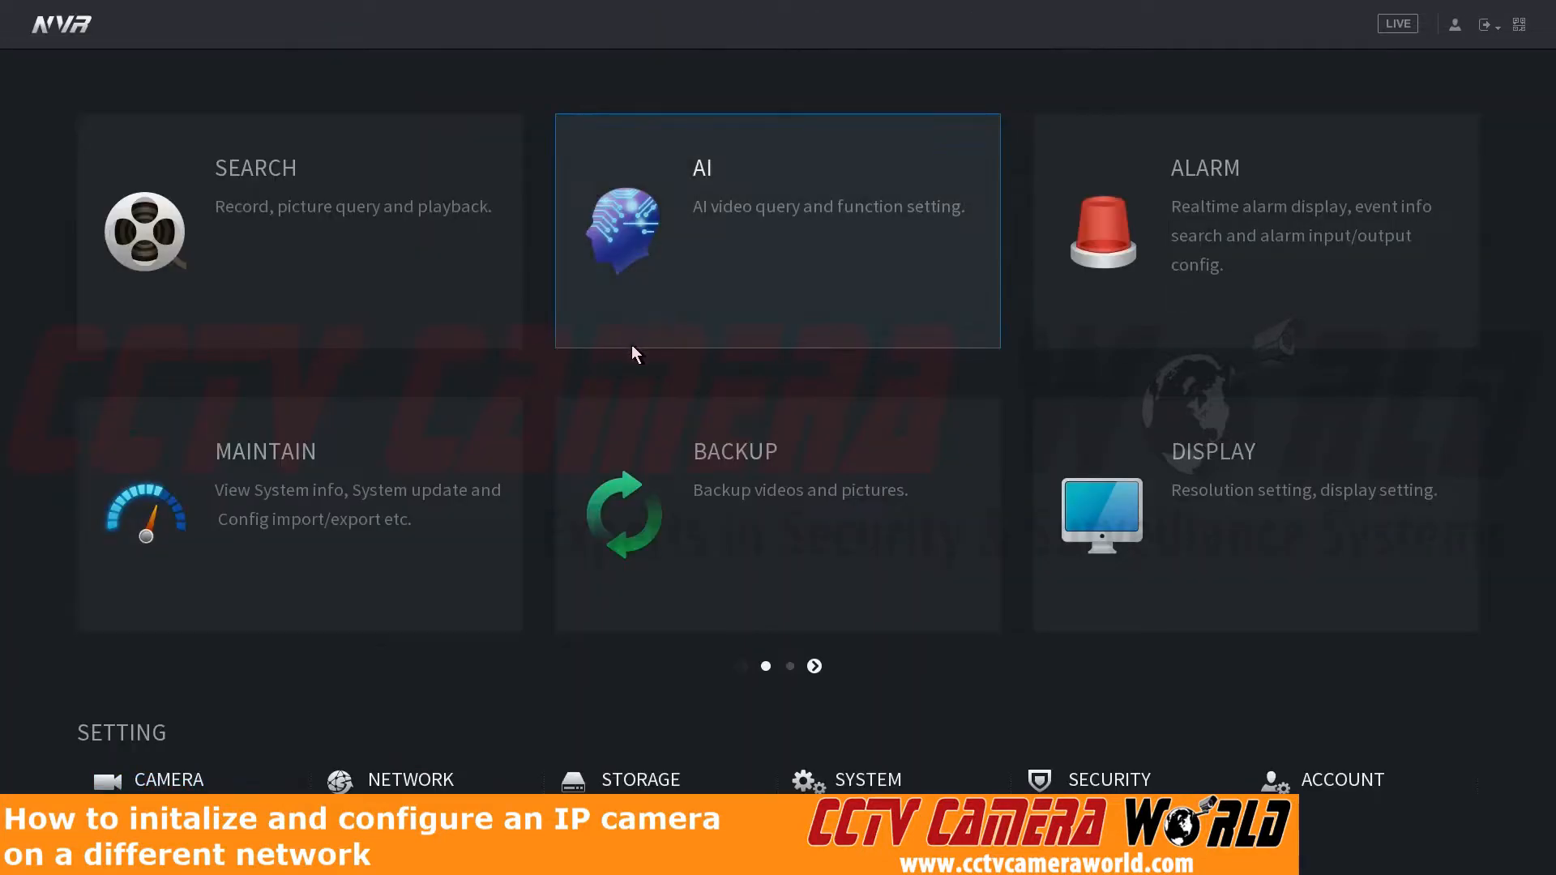
right_click(632, 347)
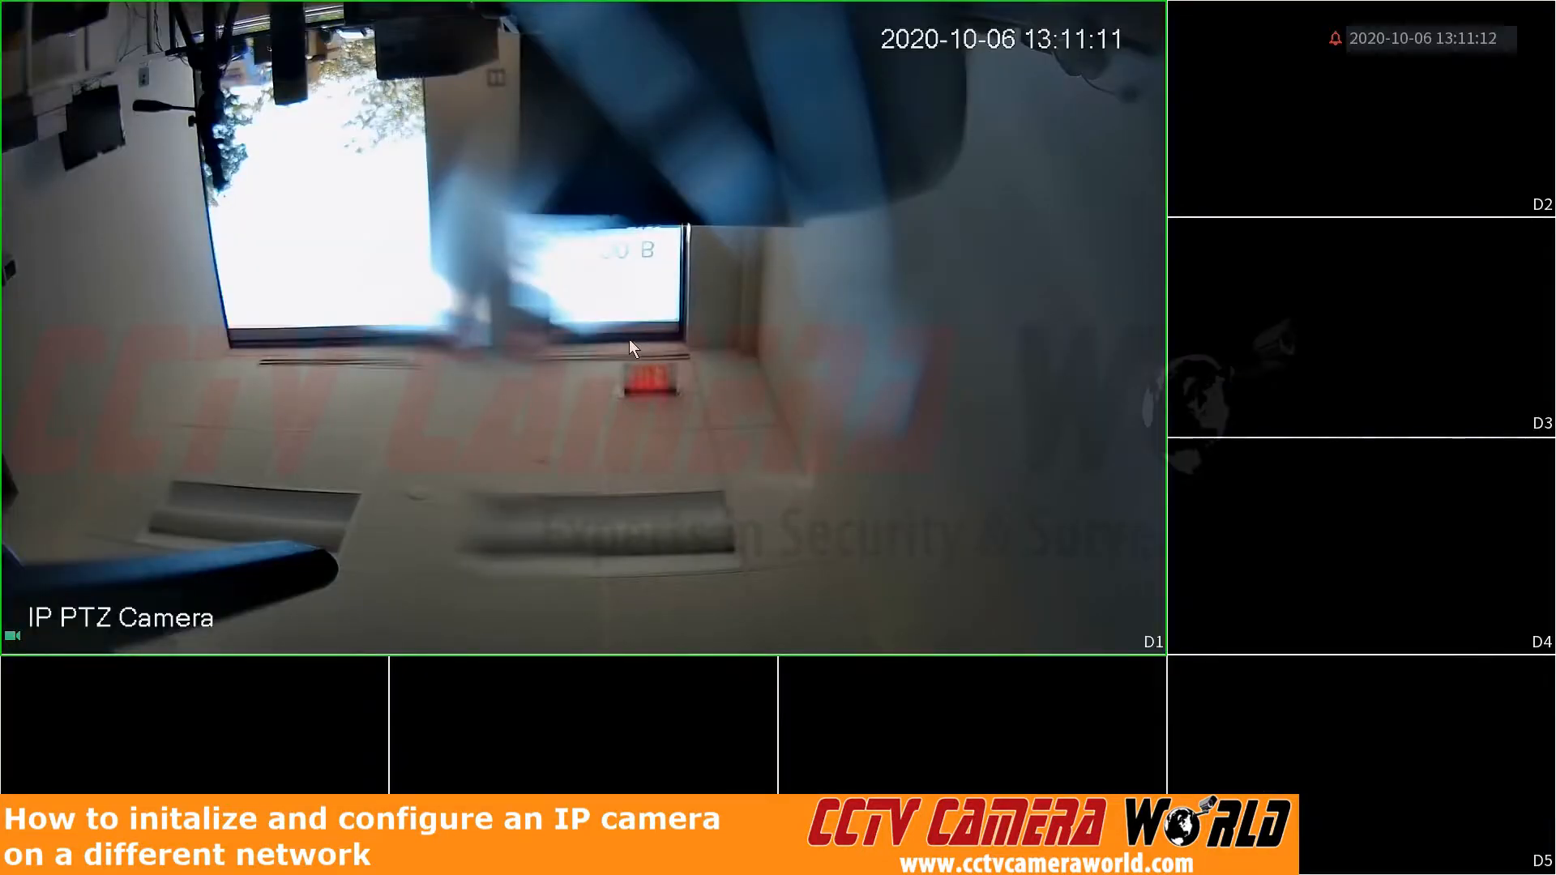